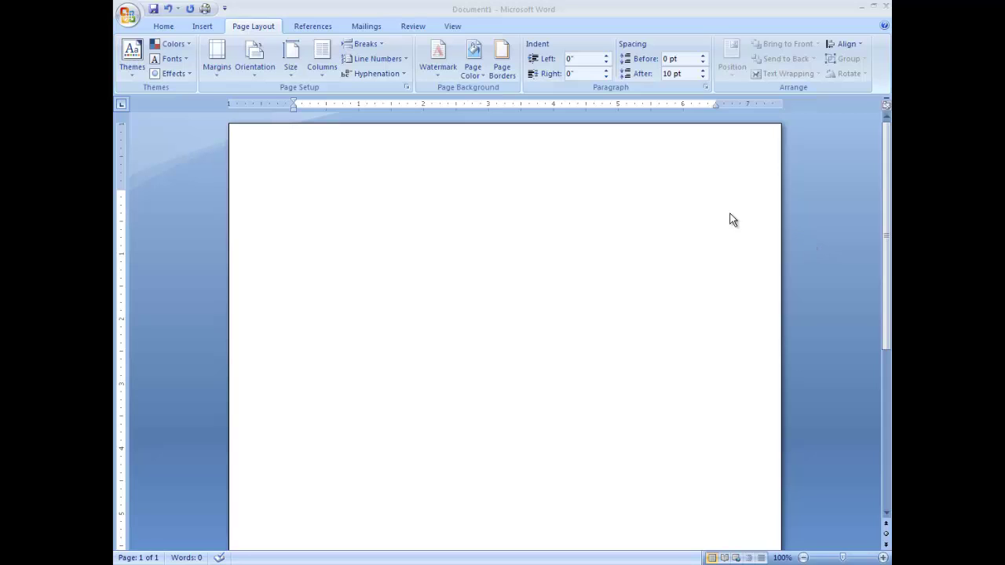
# Step: Switch the blank page to Landscape orientation and zoom to show One Page
pyautogui.click(164, 26)
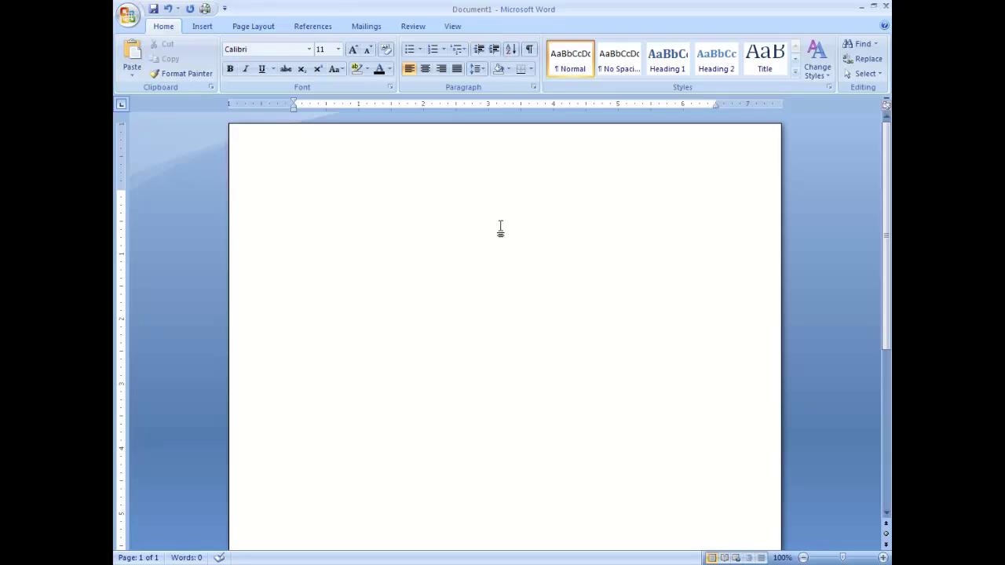
pyautogui.click(254, 26)
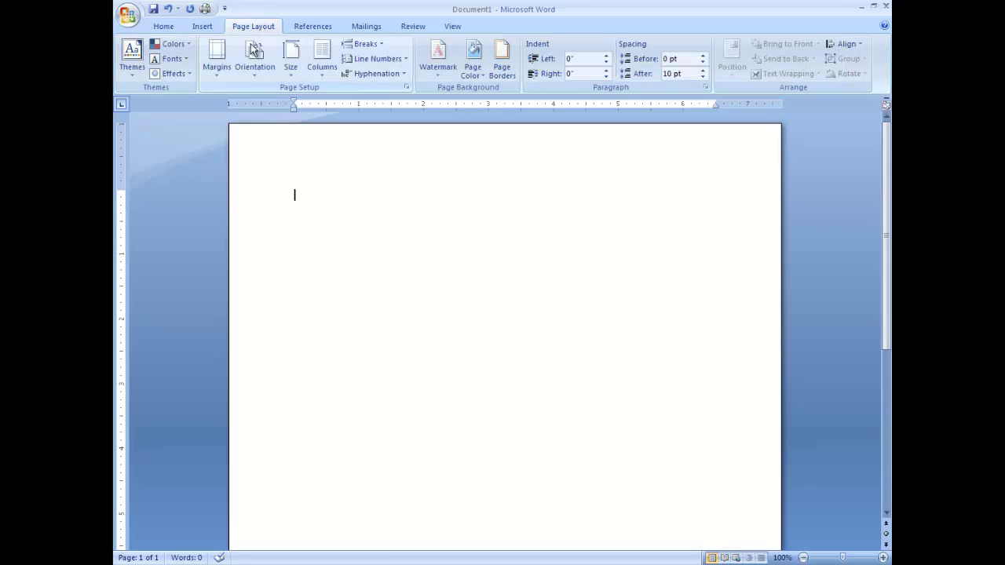
pyautogui.click(252, 67)
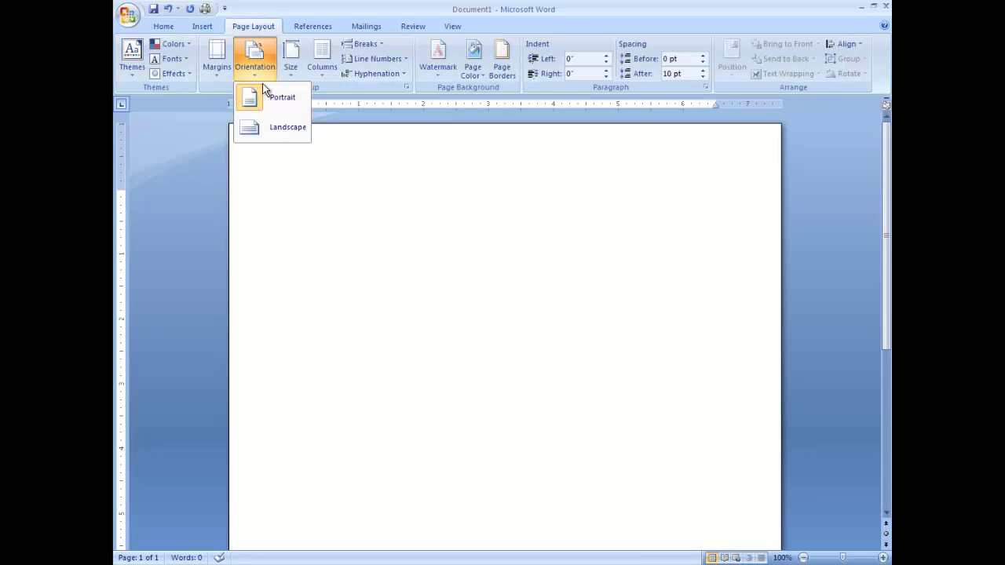
pyautogui.click(278, 128)
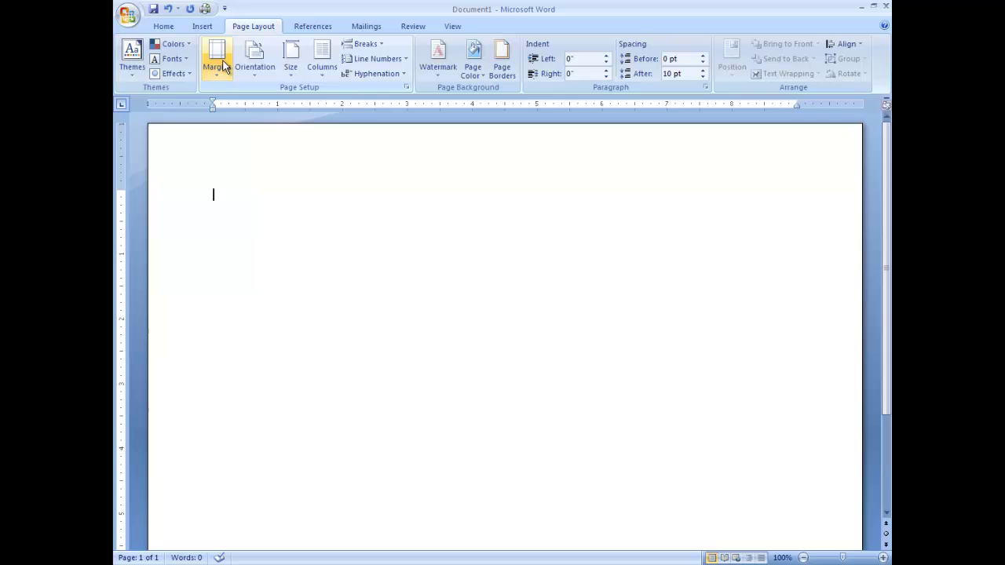
pyautogui.click(452, 29)
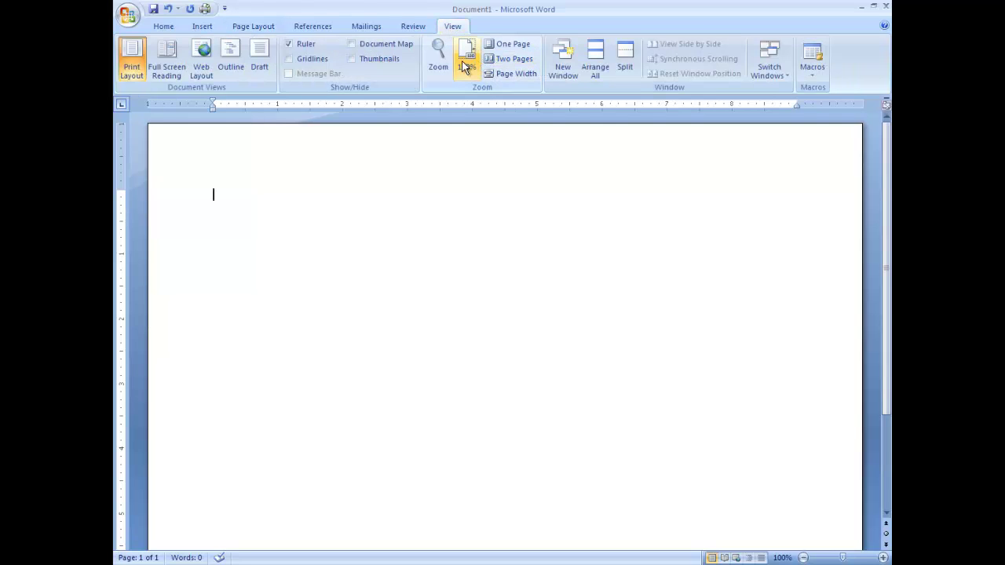
pyautogui.click(512, 44)
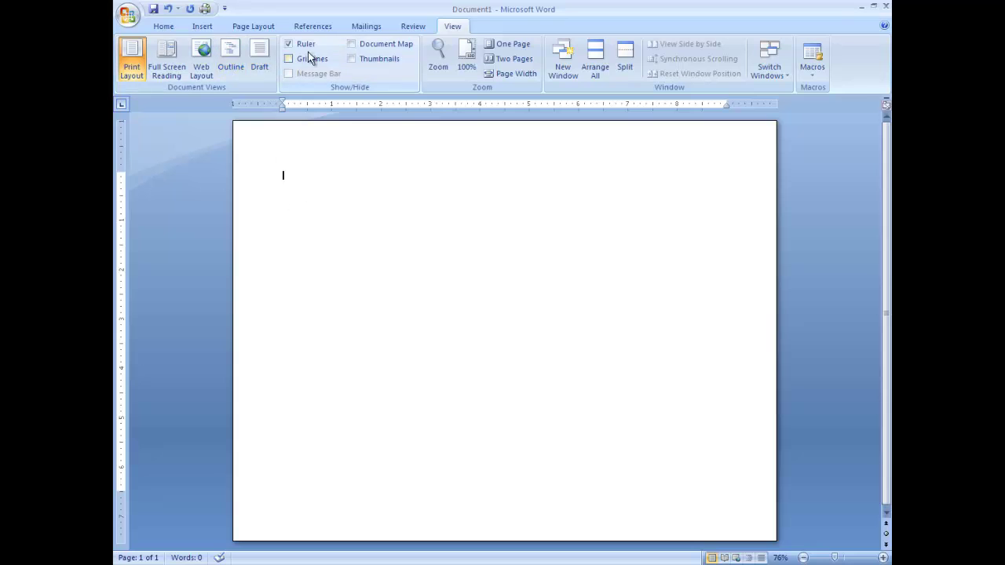
# Step: Set Custom Margins to 0.75 inch for top, left and bottom, then apply
pyautogui.click(244, 29)
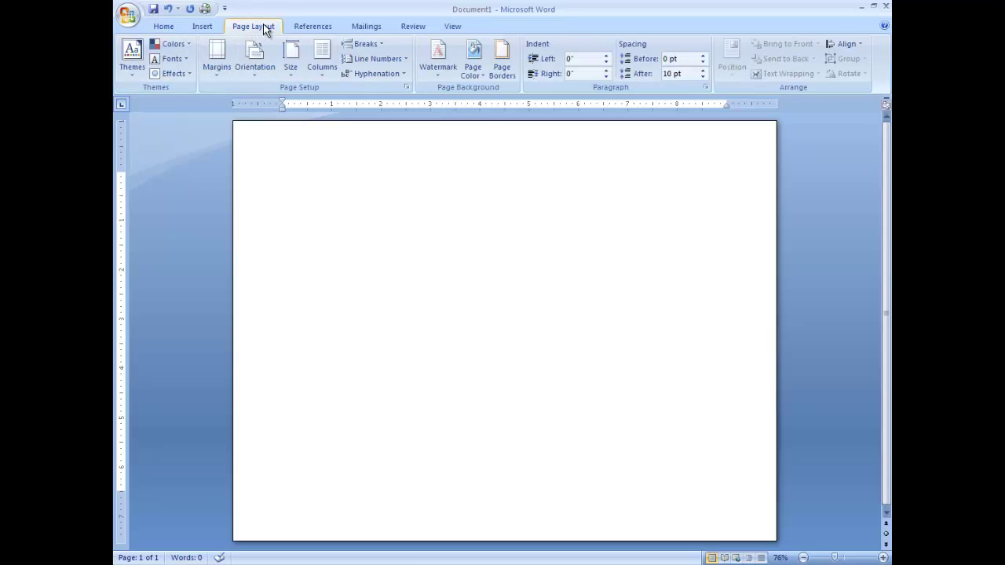
pyautogui.click(219, 65)
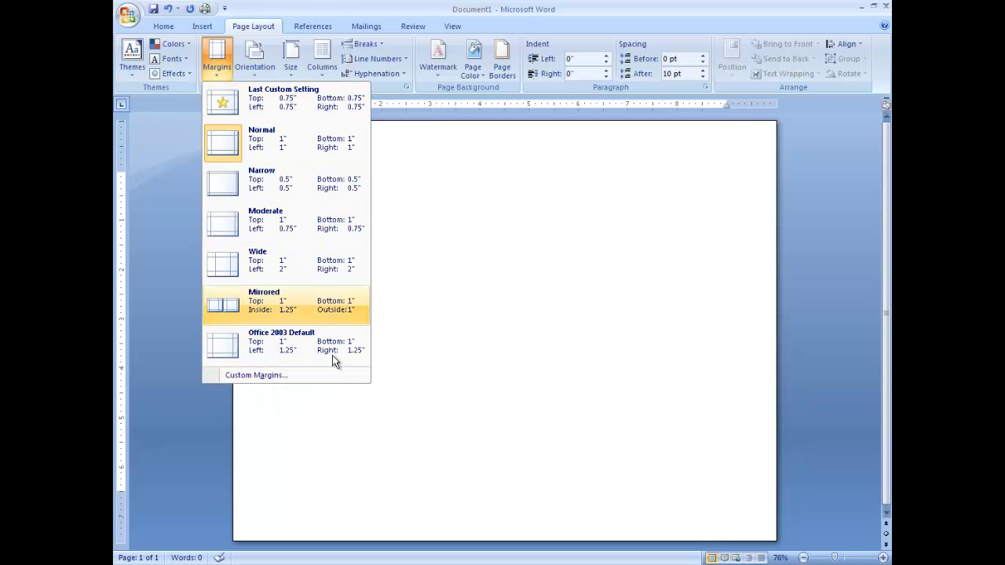
pyautogui.click(281, 377)
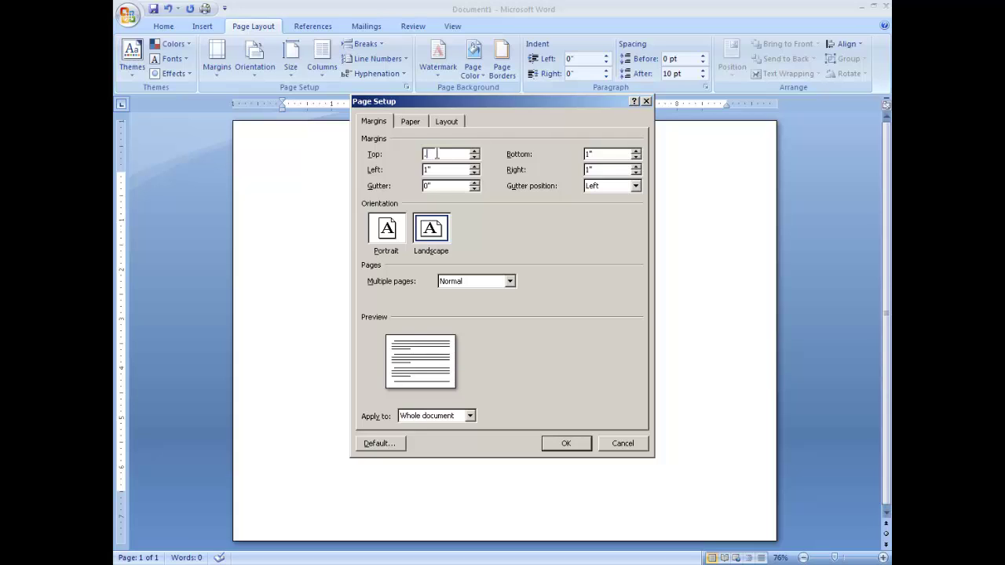
pyautogui.write('.75')
pyautogui.press('Tab')
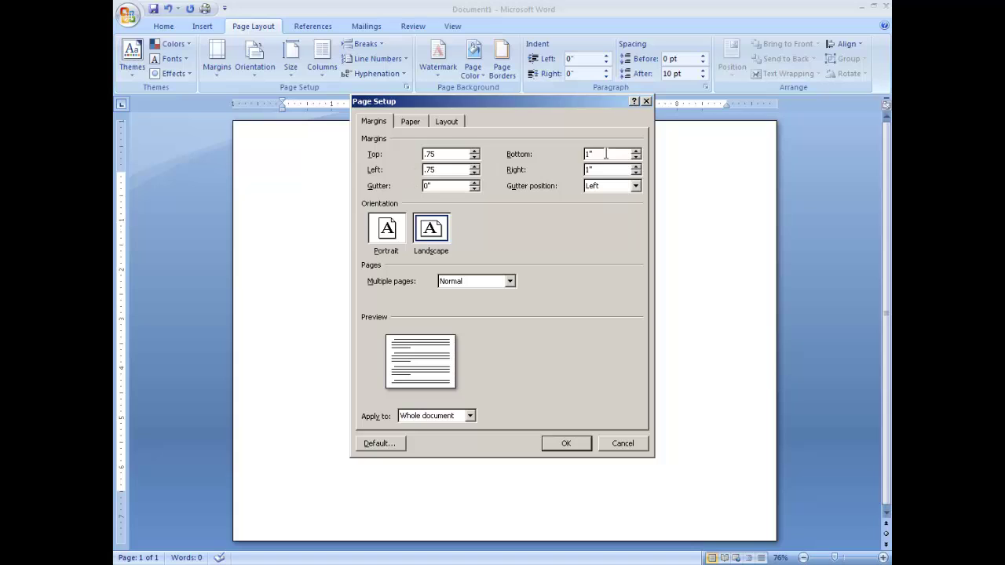
pyautogui.moveTo(606, 154); pyautogui.dragTo(585, 173)
pyautogui.click(566, 445)
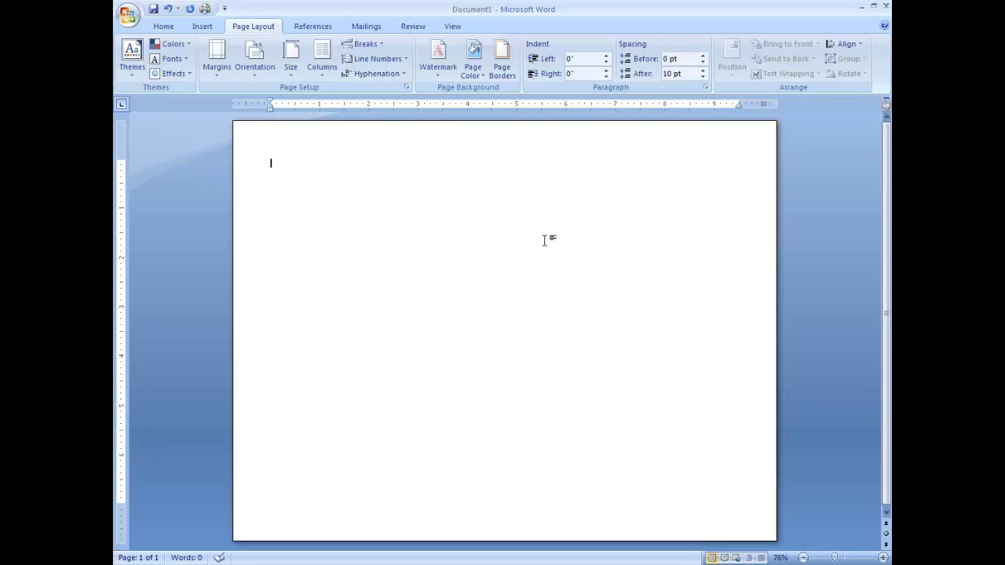
# Step: Paste the ISIS article and delete the empty page after its June 14 line
pyautogui.hotkey('ctrl', 'v')
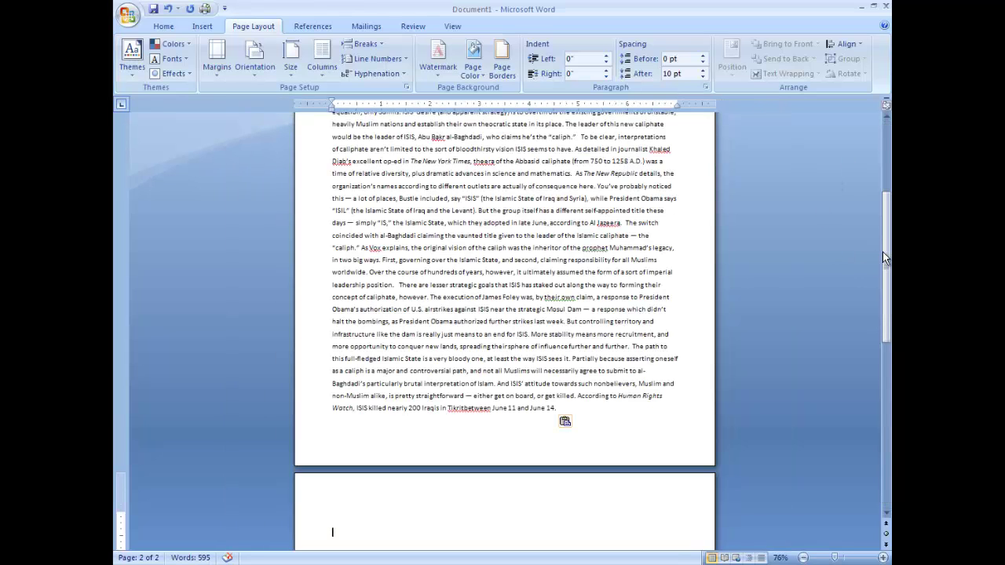
pyautogui.moveTo(884, 251); pyautogui.dragTo(887, 141)
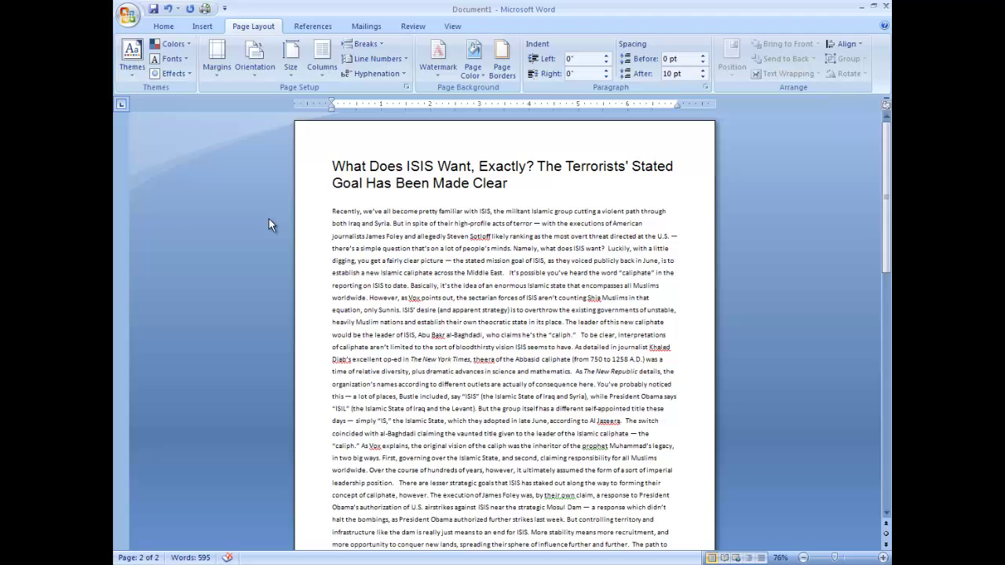
pyautogui.scroll(-8, 869, 314)
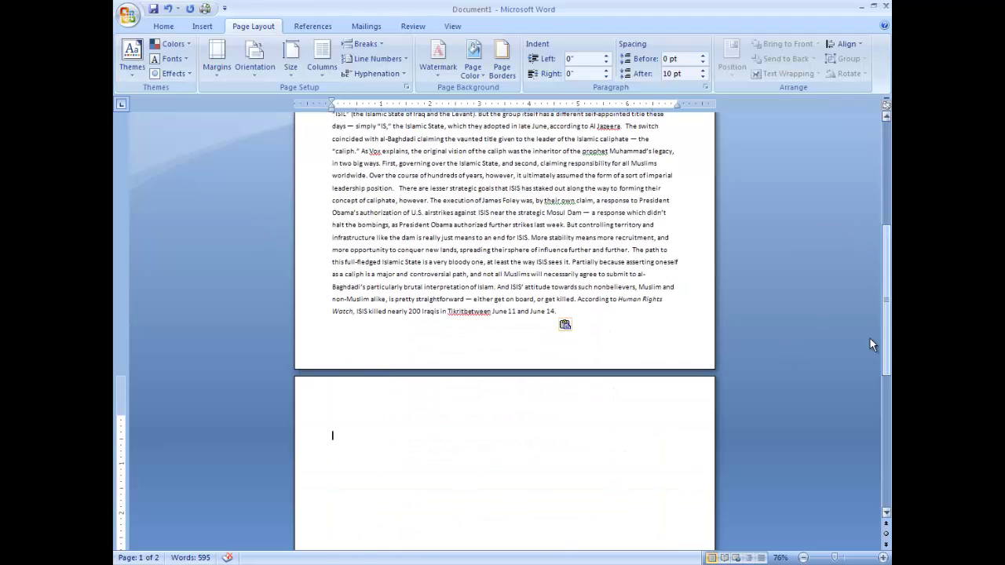
pyautogui.click(572, 311)
pyautogui.press('Delete')
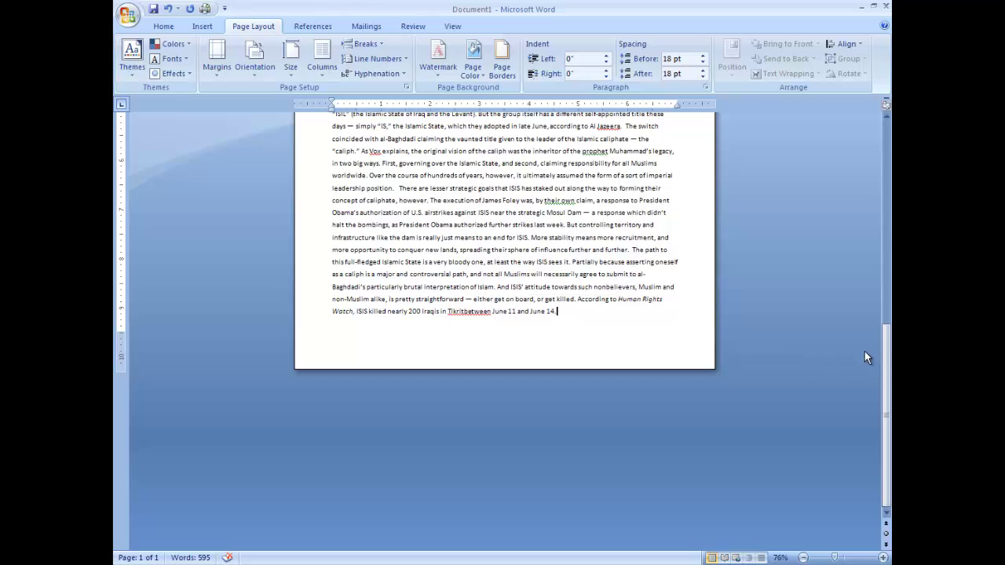
pyautogui.moveTo(883, 350); pyautogui.dragTo(877, 171)
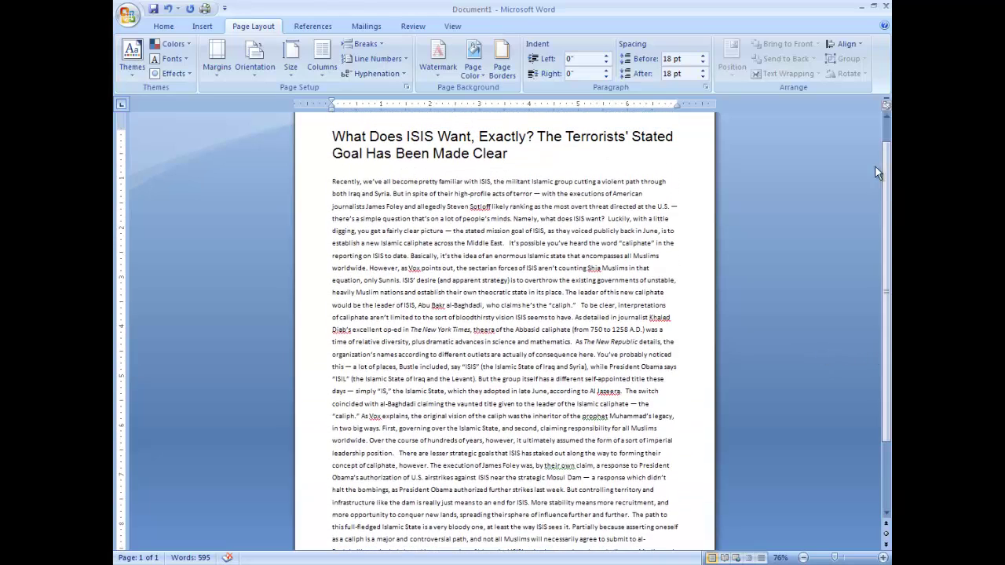
# Step: Switch the article page to Landscape orientation
pyautogui.click(260, 66)
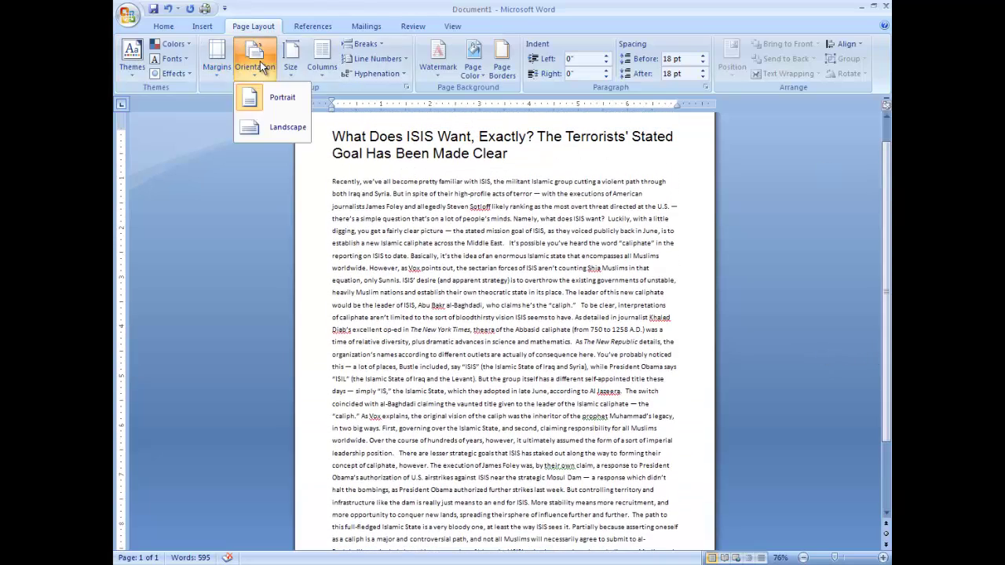
pyautogui.click(264, 132)
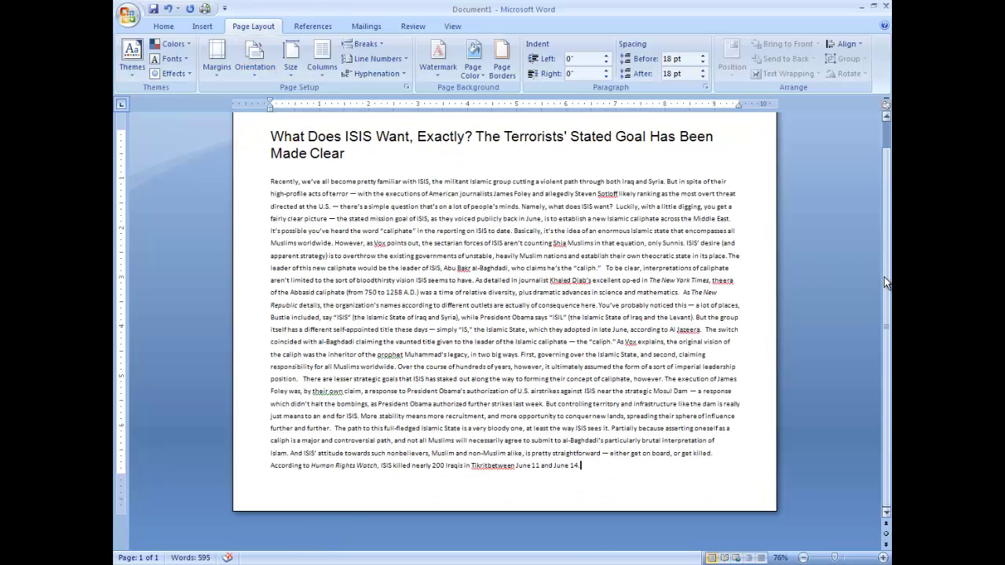
pyautogui.moveTo(885, 277); pyautogui.dragTo(884, 190)
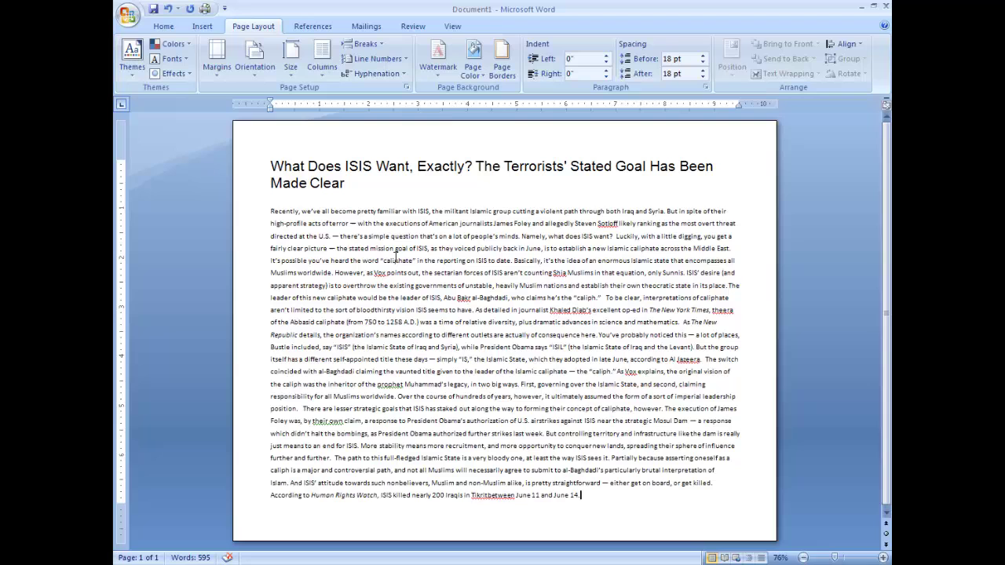
# Step: Set the article body paragraph to font size 12
pyautogui.moveTo(271, 211); pyautogui.dragTo(619, 490)
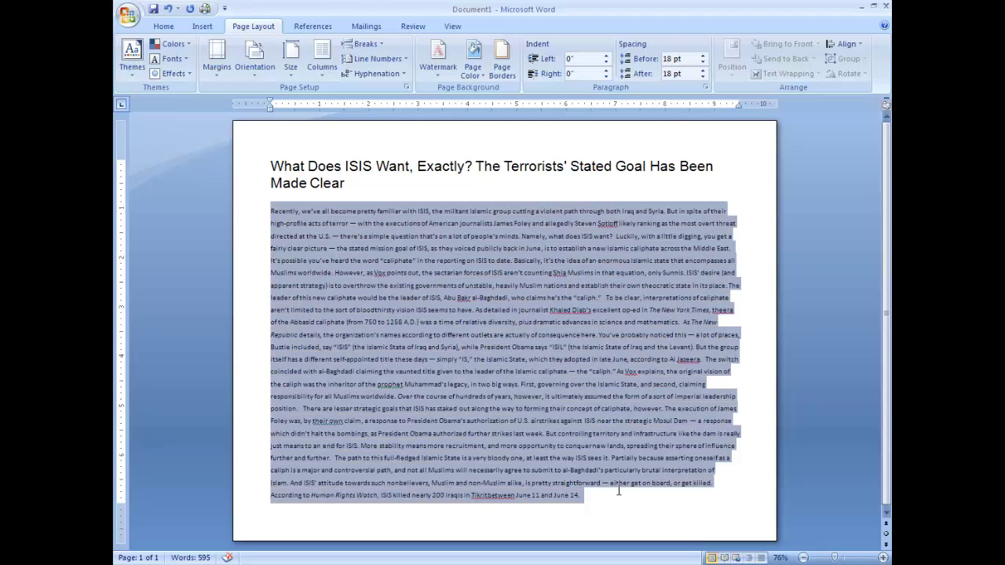
pyautogui.click(162, 25)
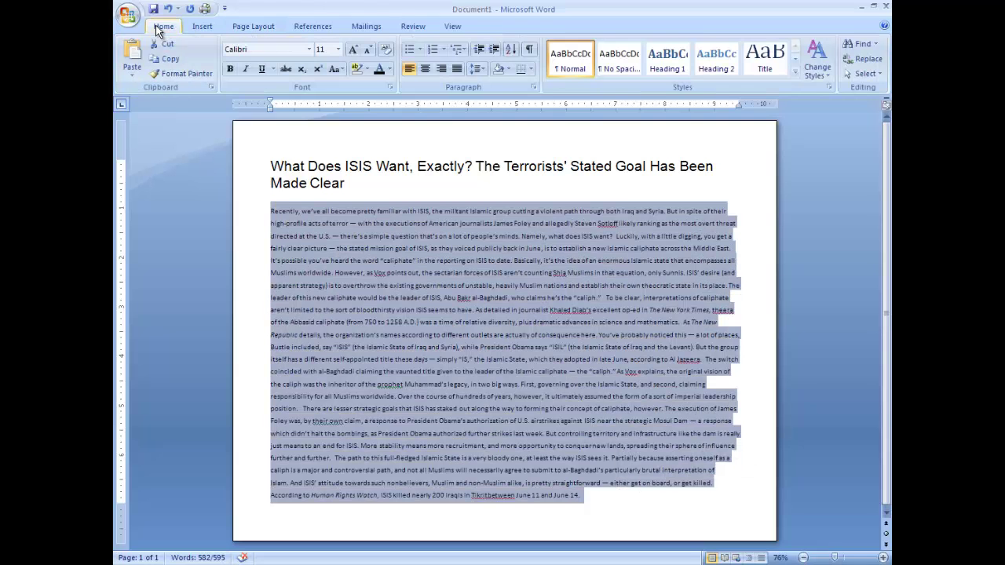
pyautogui.click(338, 48)
pyautogui.click(324, 112)
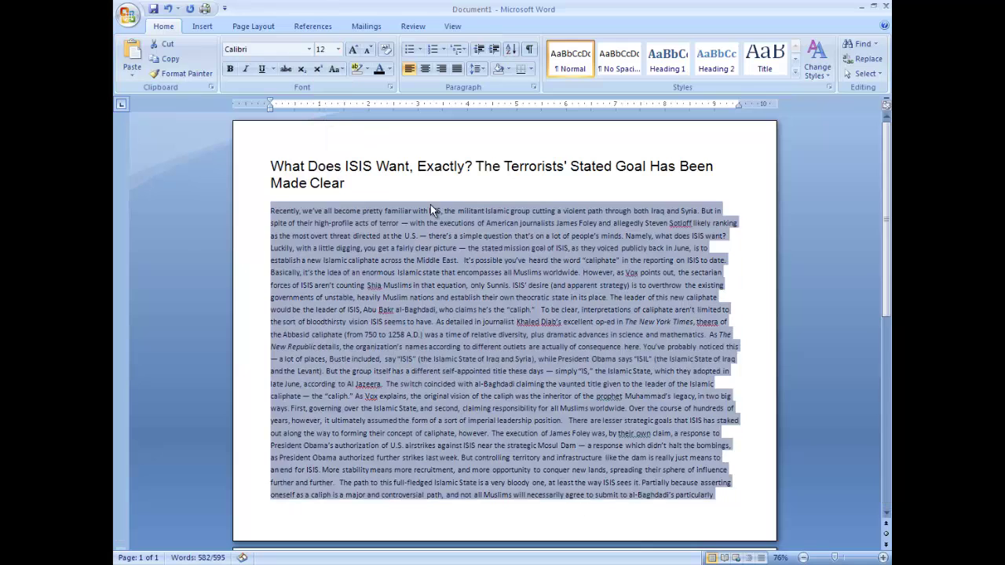
pyautogui.click(430, 211)
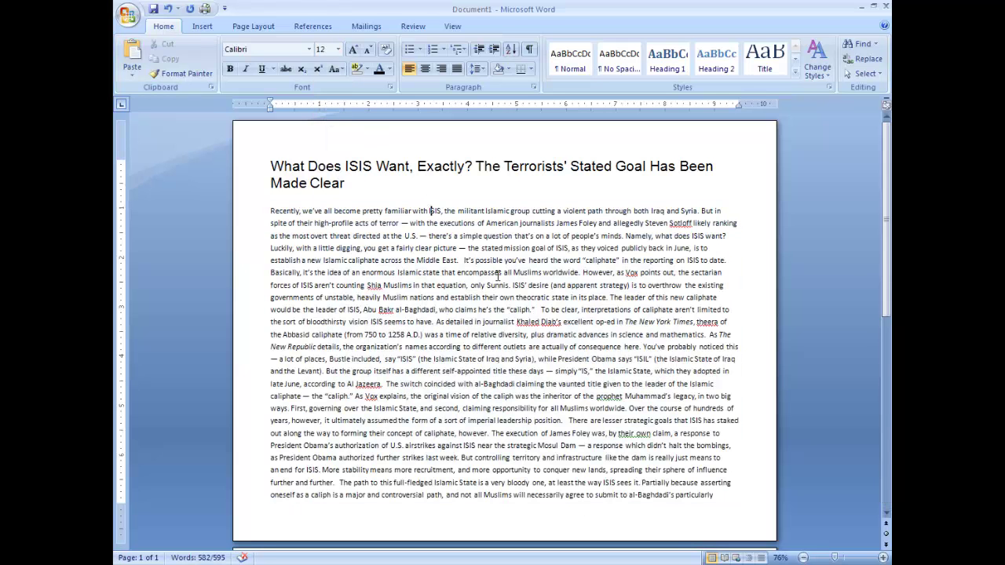
# Step: Give the body text 1.0 line spacing
pyautogui.click(269, 209)
pyautogui.moveTo(269, 211); pyautogui.dragTo(727, 193)
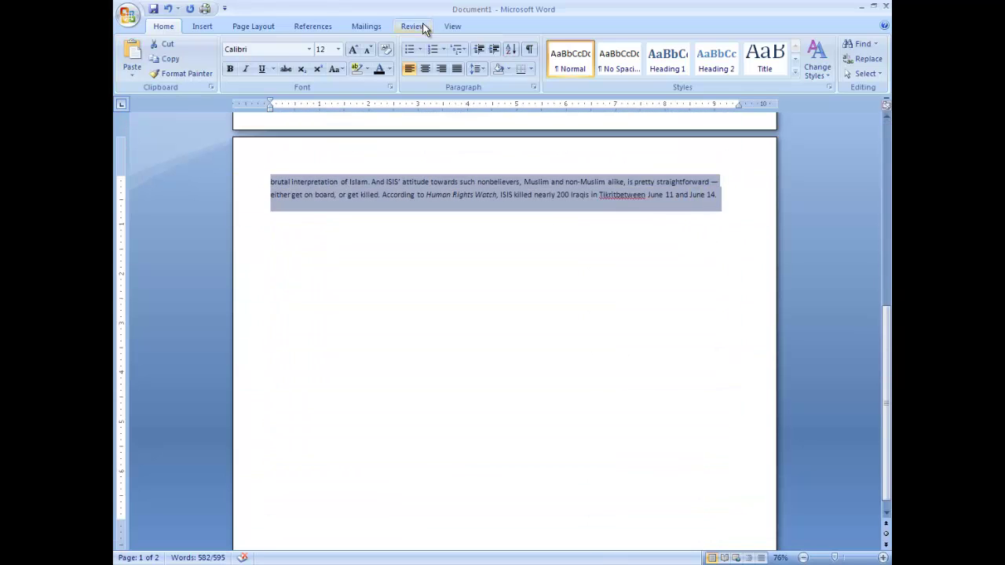
pyautogui.click(482, 69)
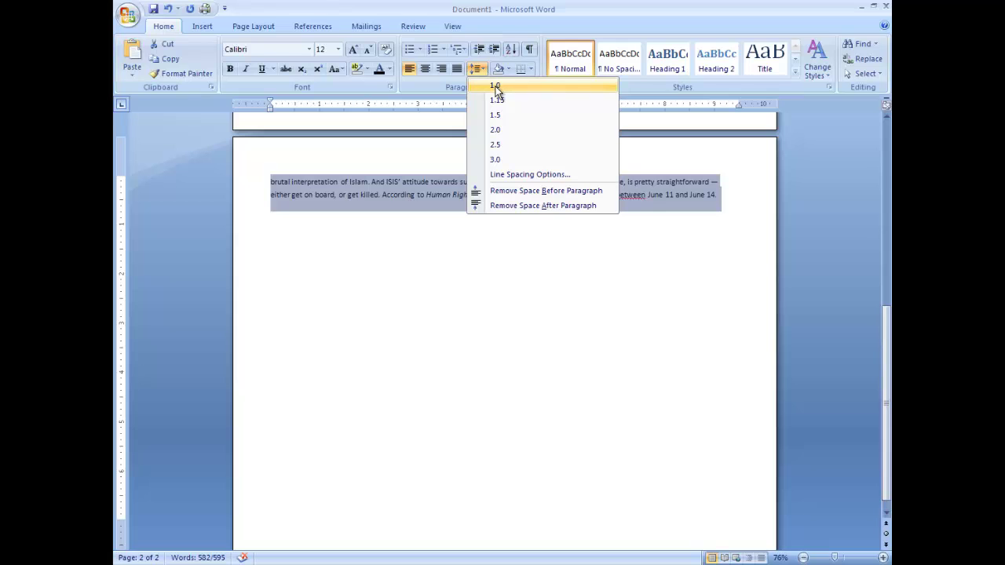
pyautogui.click(496, 87)
pyautogui.click(523, 166)
pyautogui.scroll(5, 522, 173)
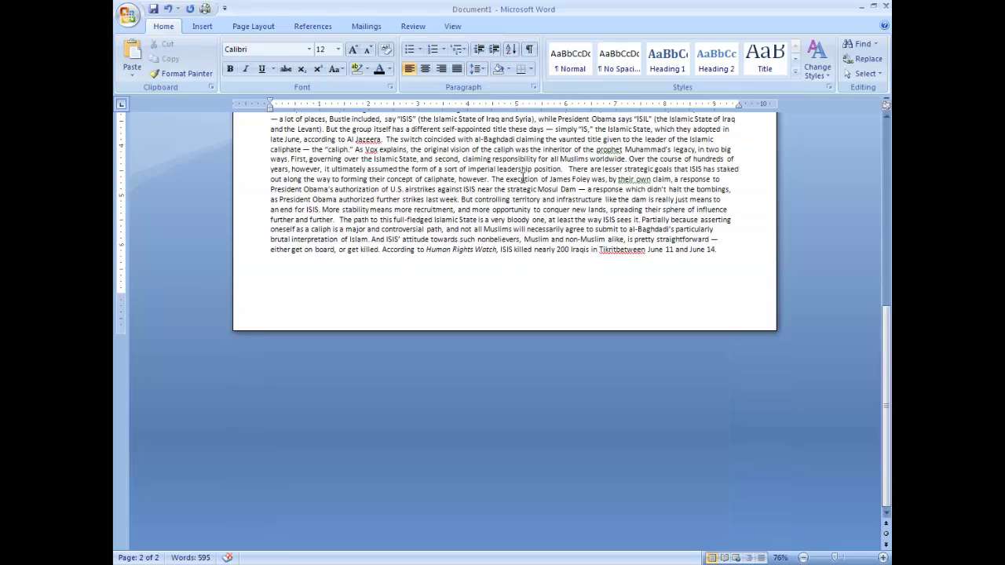
pyautogui.scroll(2, 523, 173)
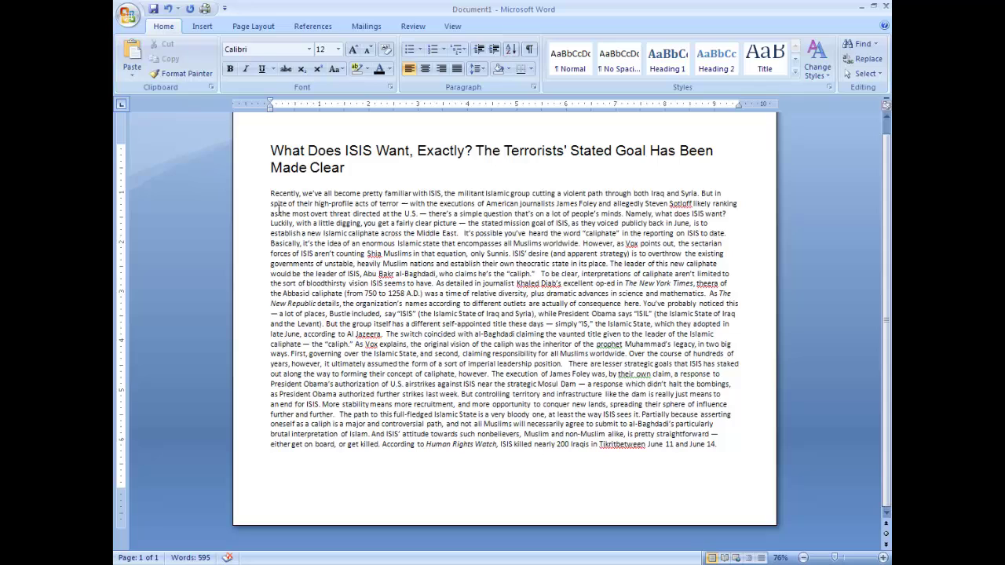
pyautogui.scroll(1, 548, 358)
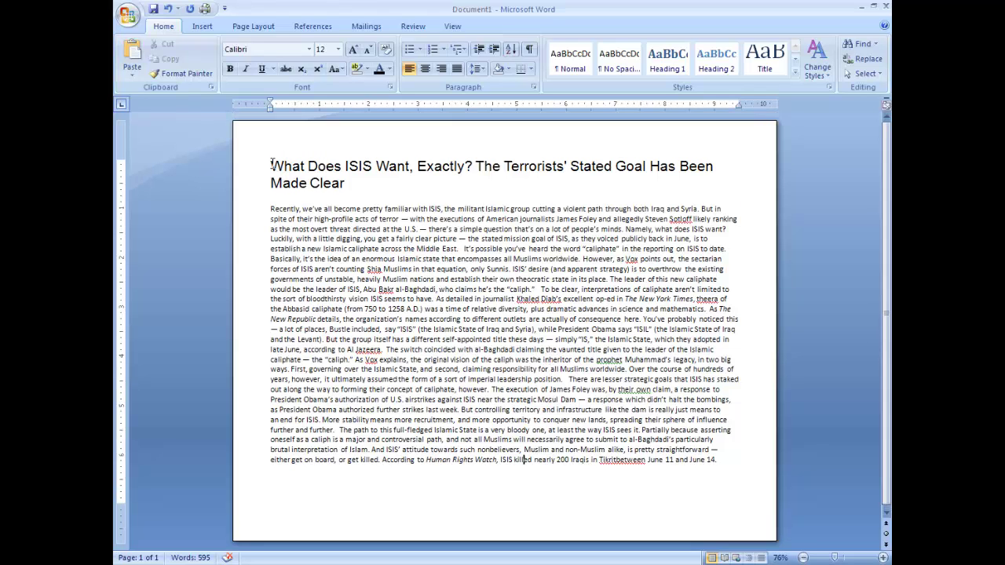
# Step: Check the two-line headline, then select the whole article body from 'Recently' to the end
pyautogui.moveTo(271, 163); pyautogui.dragTo(369, 179)
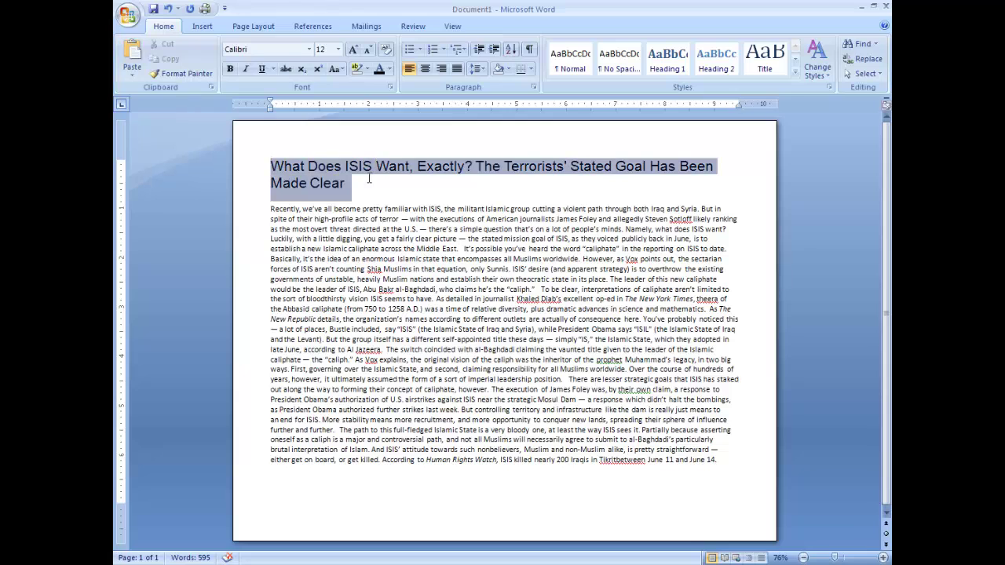
pyautogui.moveTo(272, 166); pyautogui.dragTo(701, 180)
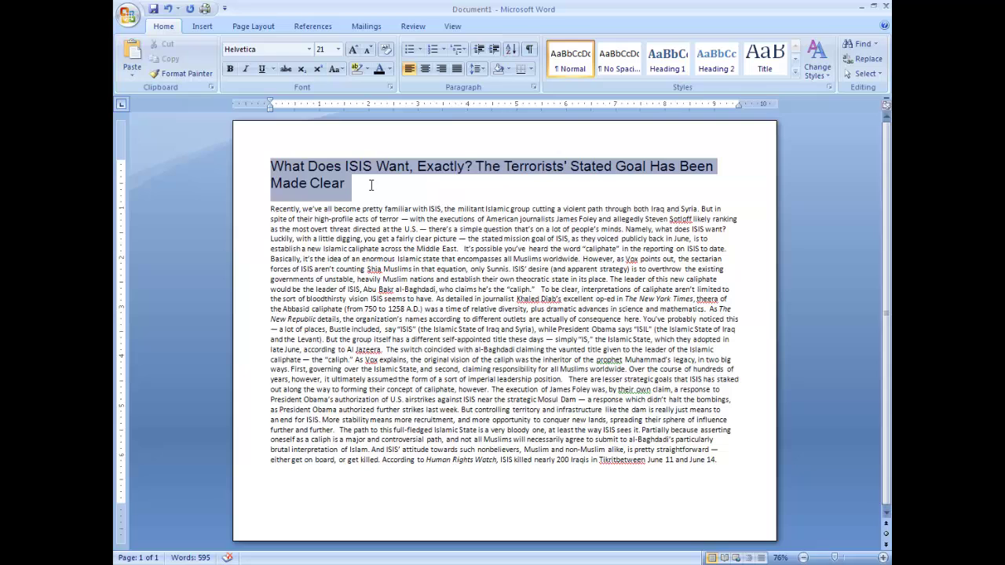
pyautogui.click(381, 229)
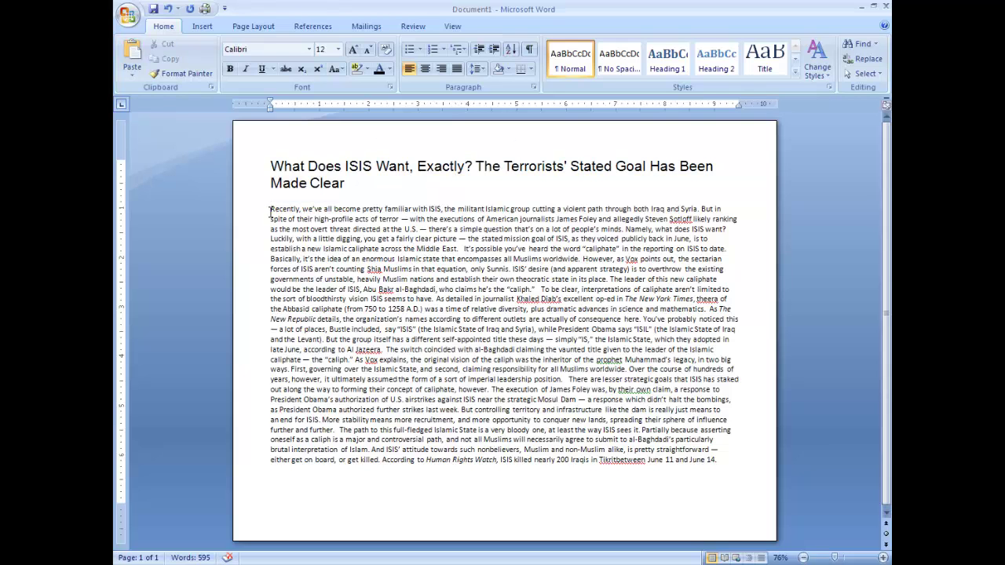
pyautogui.moveTo(270, 211); pyautogui.dragTo(720, 458)
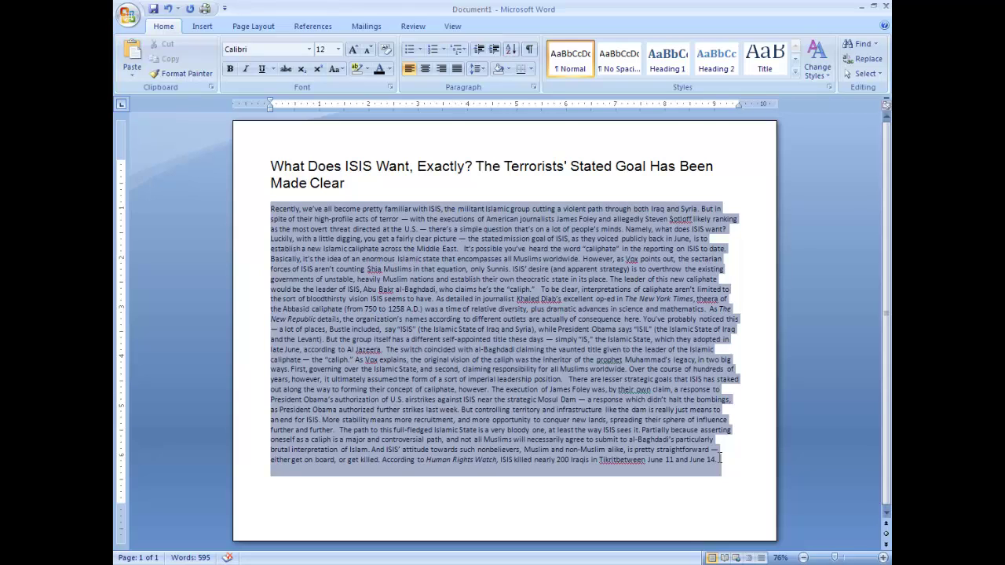
pyautogui.moveTo(719, 458); pyautogui.dragTo(720, 459)
pyautogui.click(270, 209)
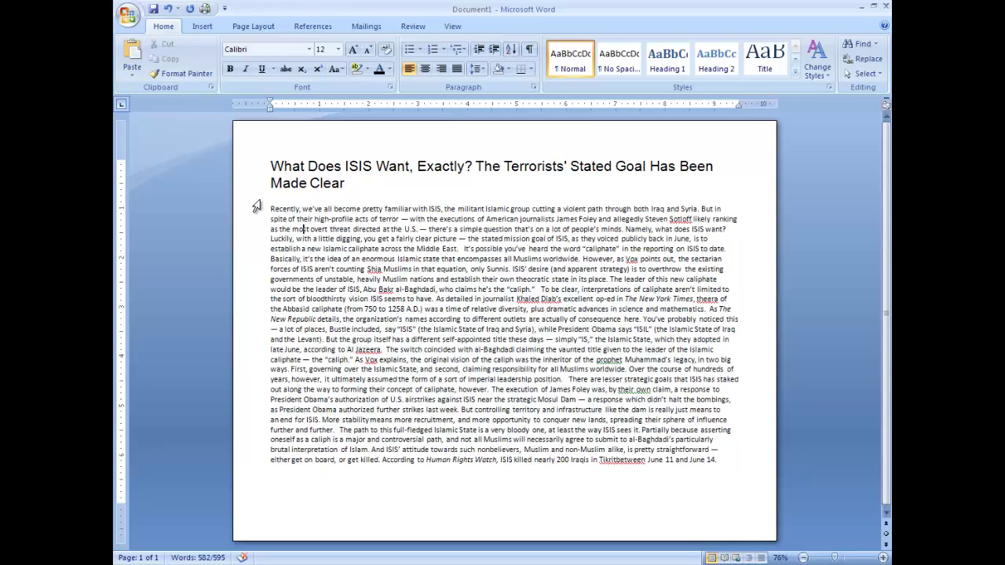
pyautogui.moveTo(270, 208); pyautogui.dragTo(719, 451)
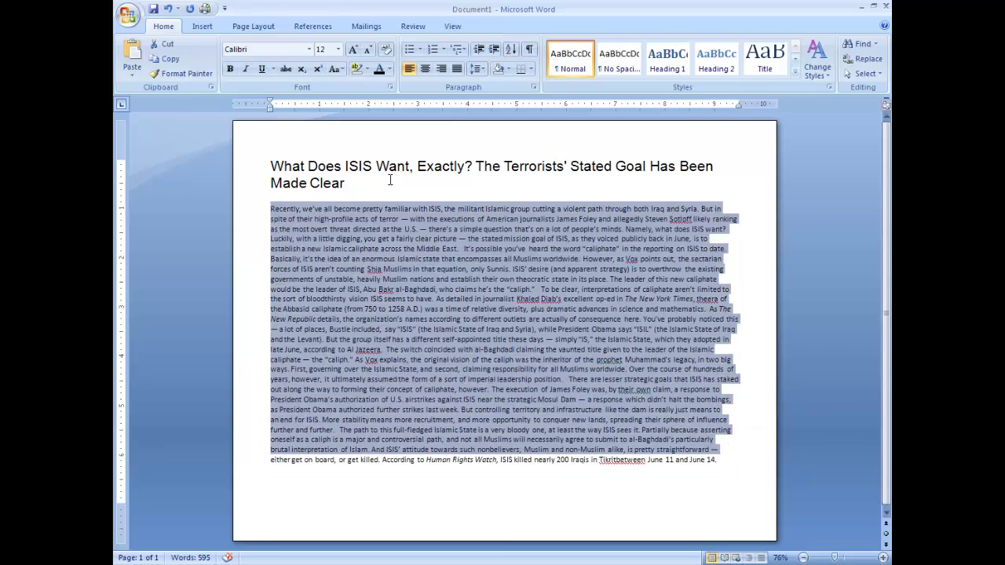
# Step: Select the whole article body and split it into three columns
pyautogui.click(202, 27)
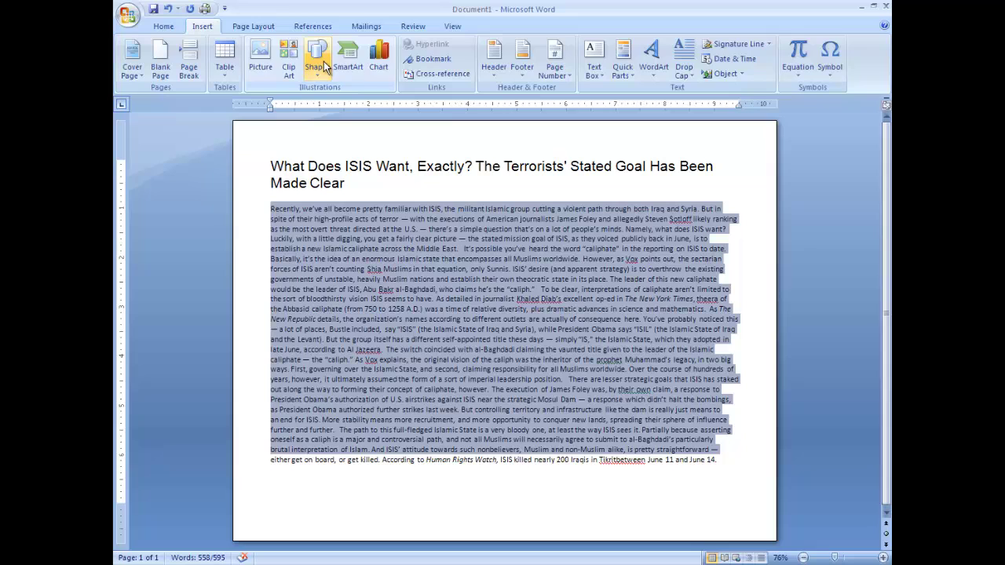
pyautogui.click(262, 28)
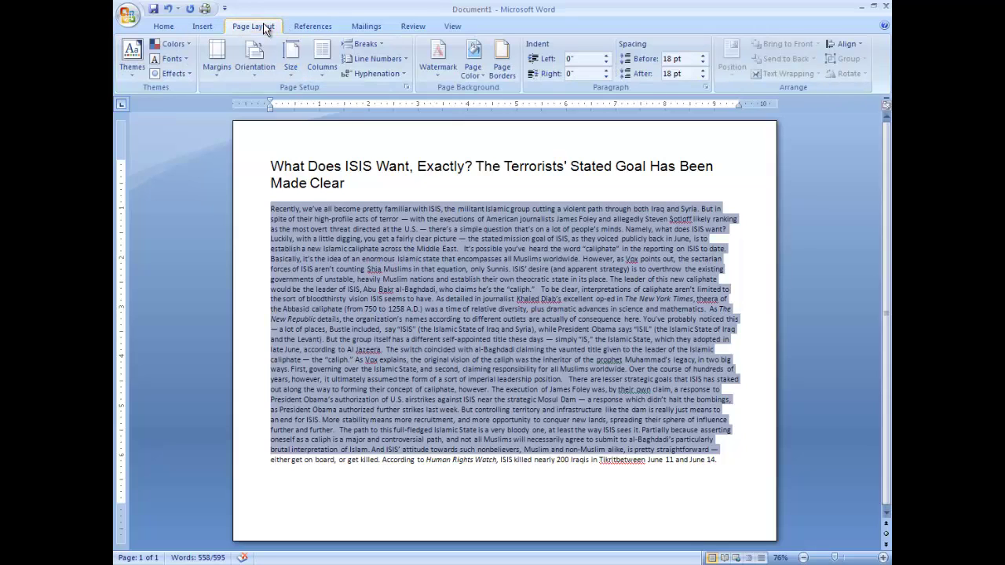
pyautogui.click(327, 69)
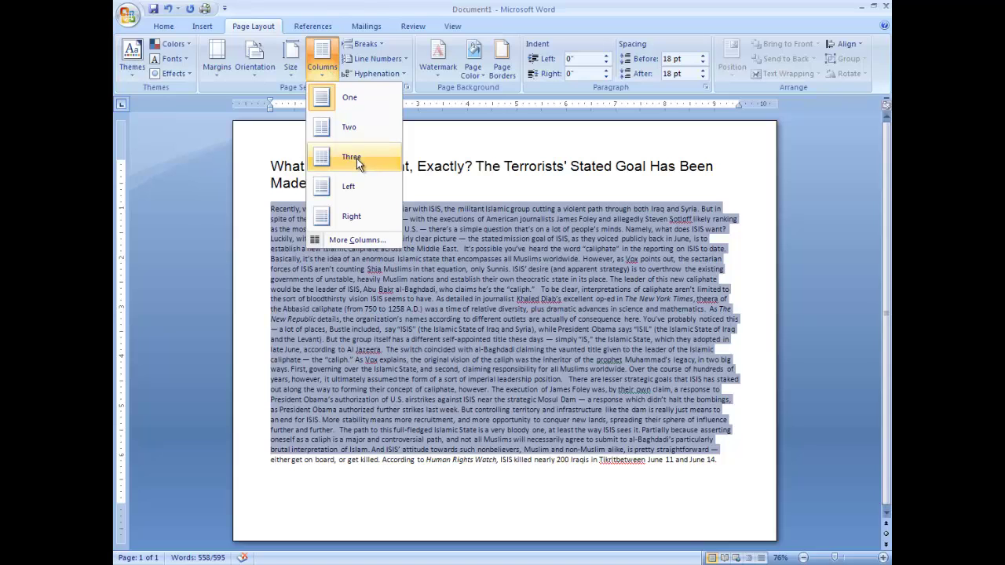
pyautogui.click(690, 411)
pyautogui.click(721, 450)
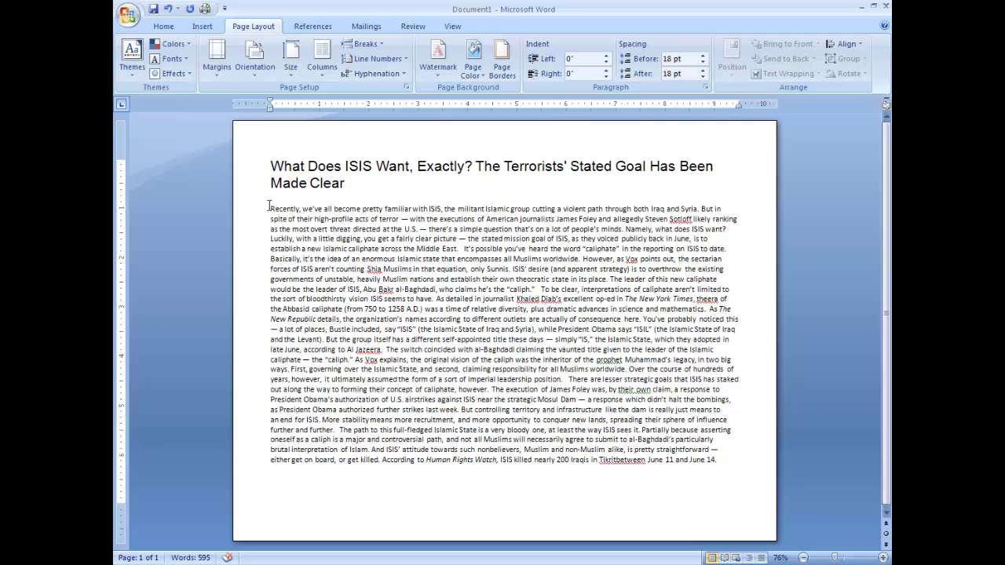
pyautogui.moveTo(271, 208); pyautogui.dragTo(743, 523)
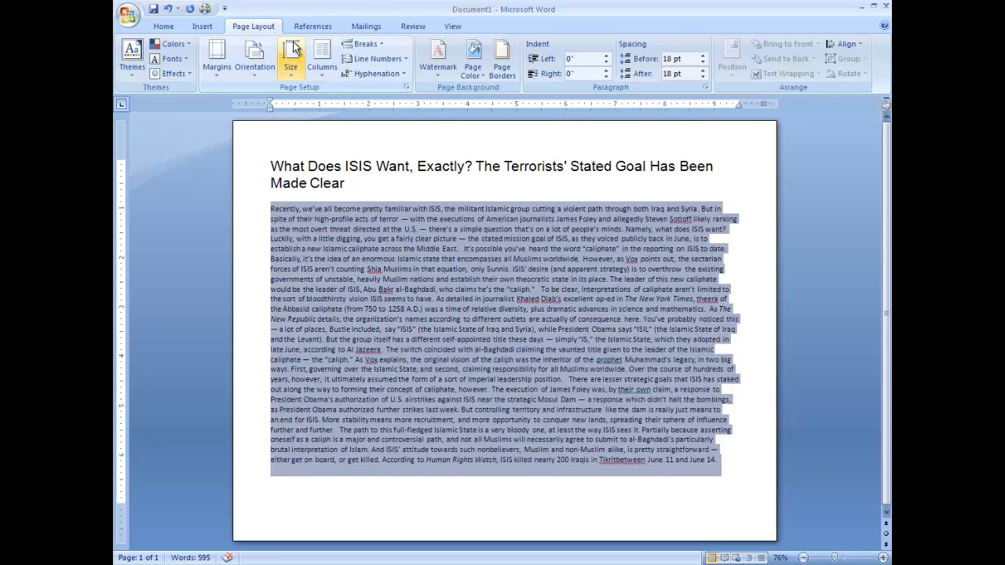
pyautogui.click(327, 68)
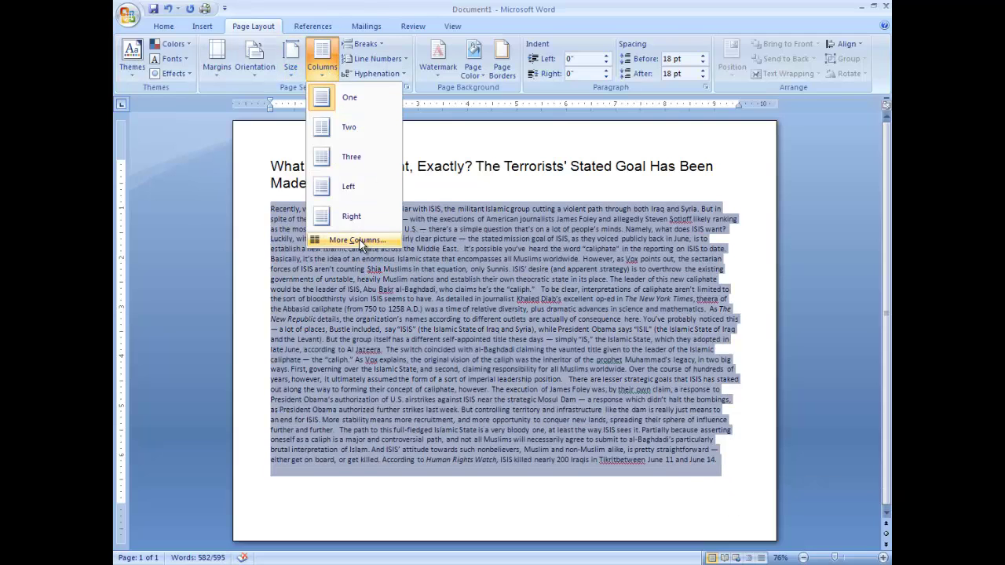
pyautogui.click(361, 160)
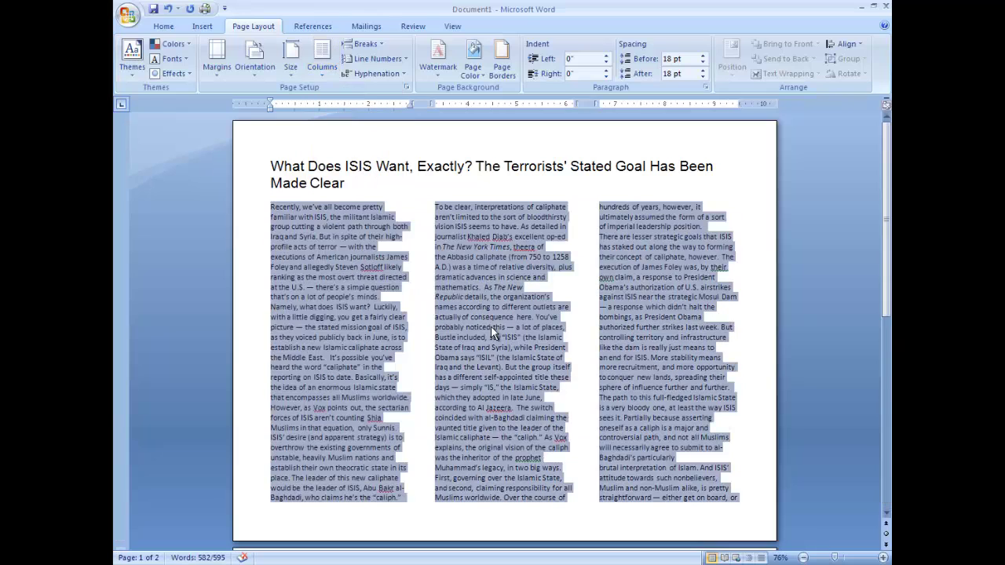
# Step: Raise the body to 4 columns in More Columns and reselect the reflowed text
pyautogui.click(322, 62)
pyautogui.click(345, 239)
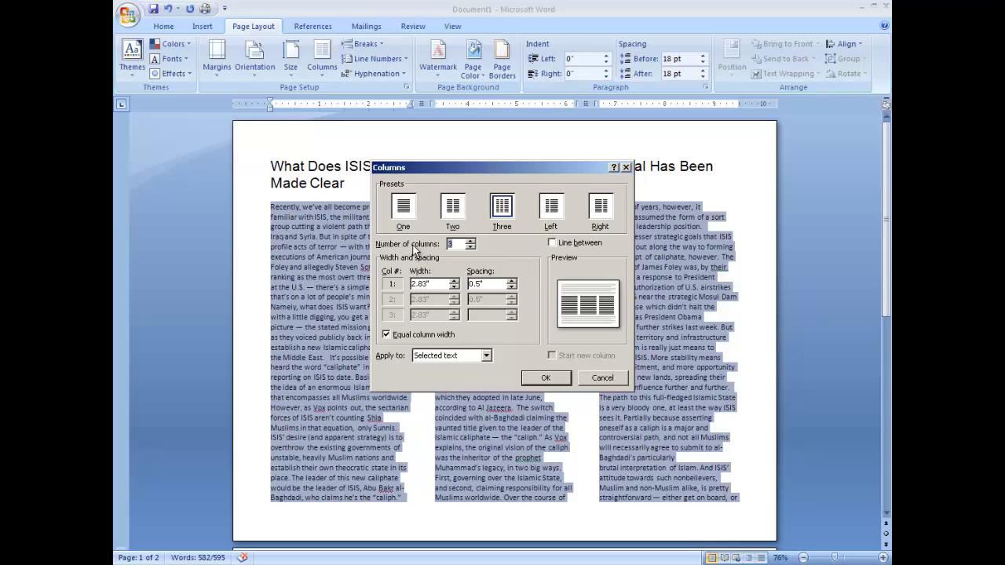
pyautogui.click(470, 241)
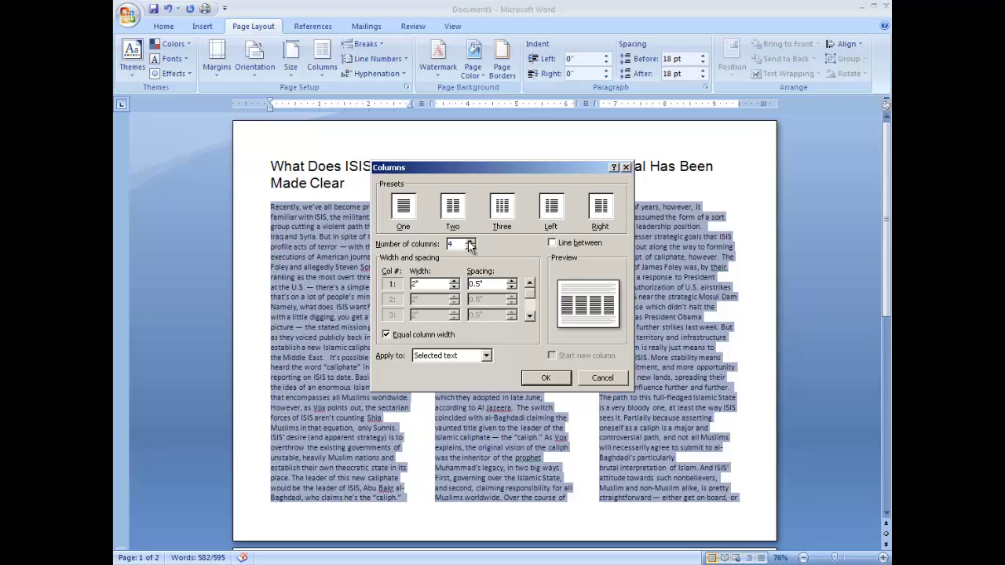
pyautogui.click(546, 379)
pyautogui.click(545, 378)
pyautogui.click(533, 338)
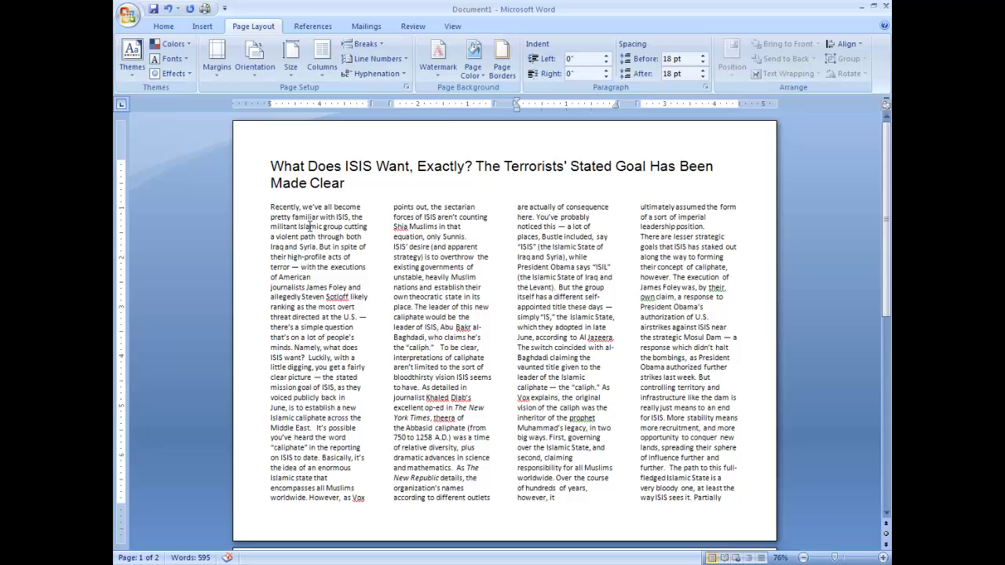
pyautogui.moveTo(271, 206); pyautogui.dragTo(707, 530)
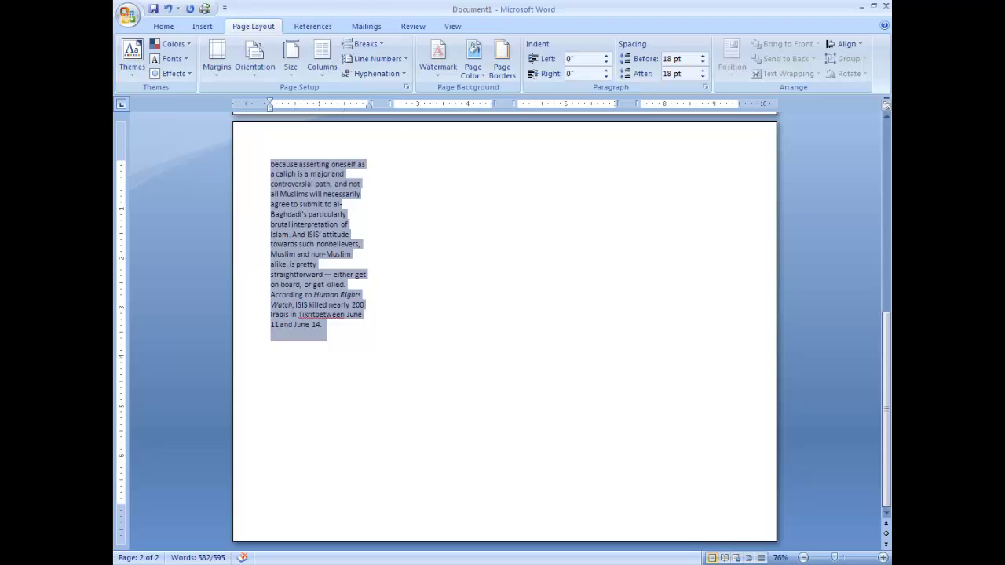
# Step: Justify the four-column body text and select the opening letter R
pyautogui.moveTo(884, 326); pyautogui.dragTo(865, 104)
pyautogui.click(163, 26)
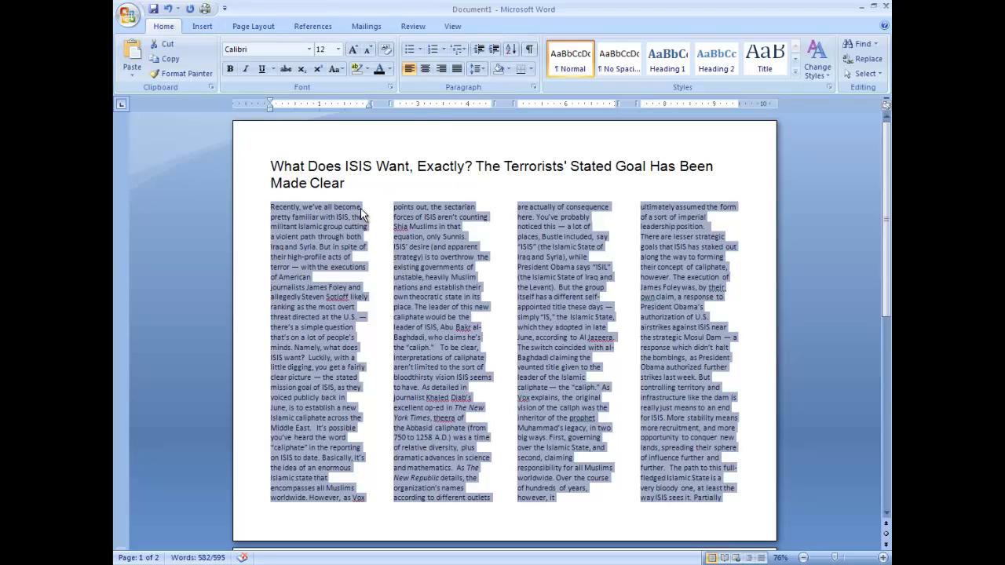
pyautogui.click(456, 68)
pyautogui.click(450, 241)
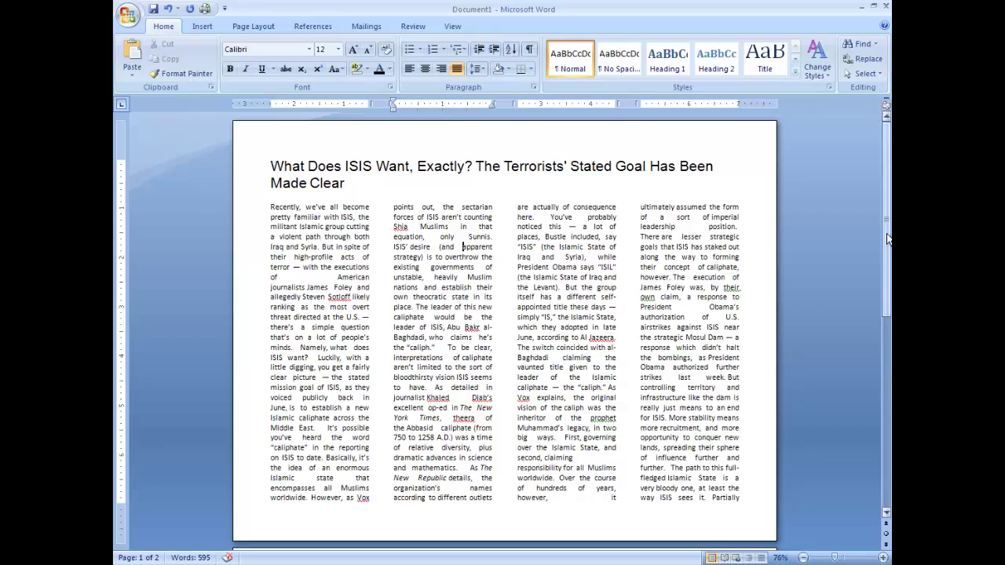
pyautogui.moveTo(888, 239)
pyautogui.mouseDown()
pyautogui.moveTo(890, 347)
pyautogui.moveTo(889, 241)
pyautogui.mouseUp()
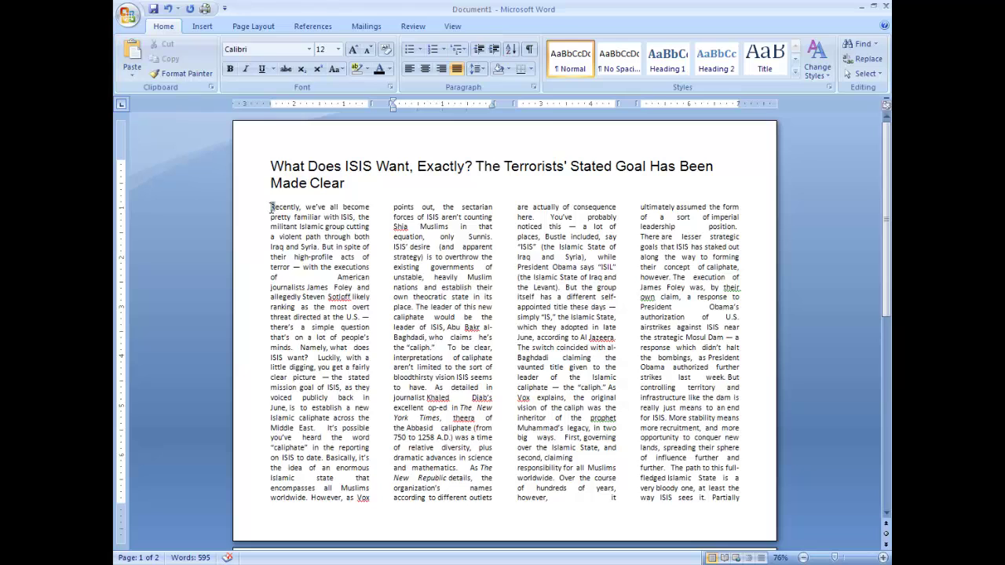
pyautogui.moveTo(270, 208); pyautogui.dragTo(277, 207)
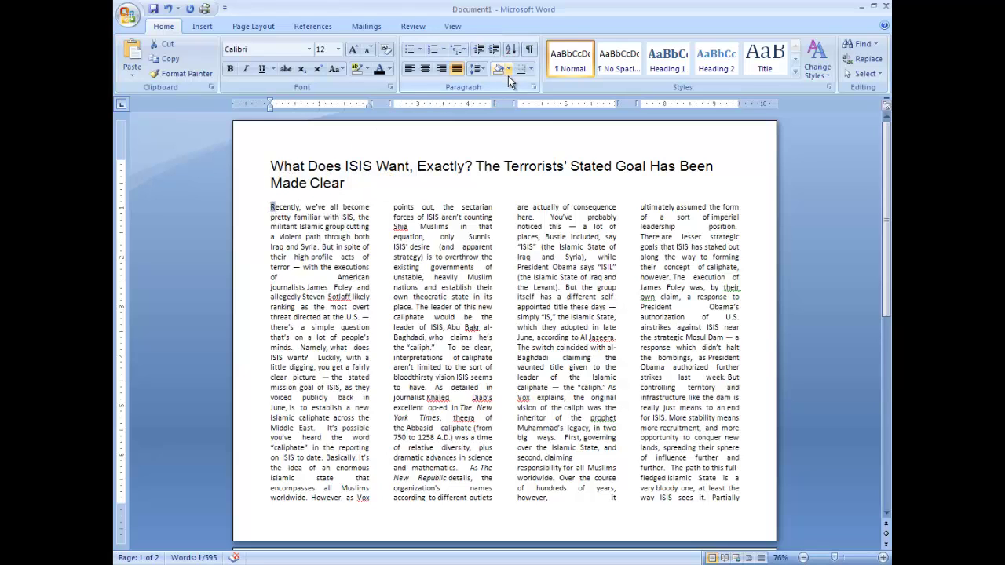
# Step: Apply a Dropped drop cap to the article's opening R
pyautogui.click(206, 28)
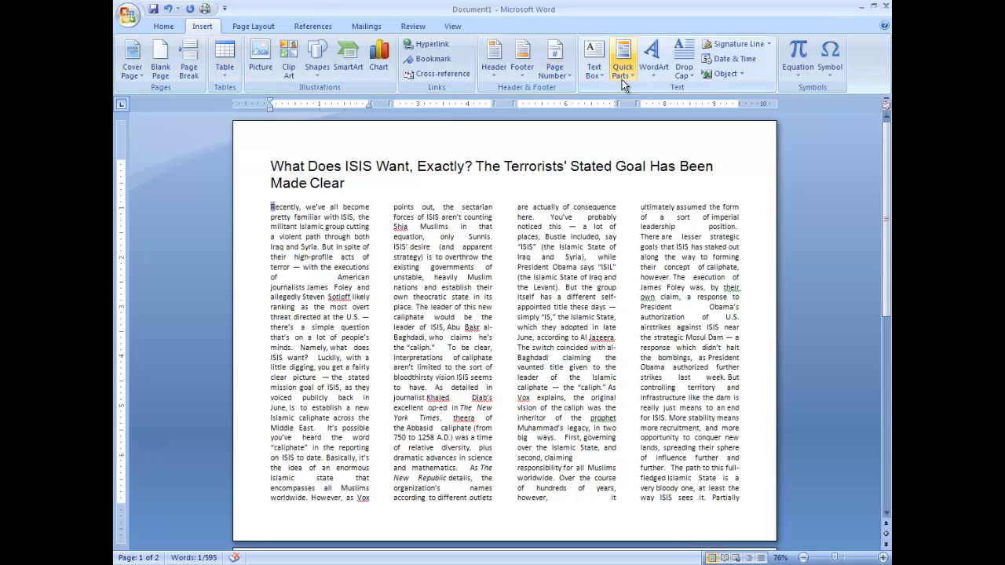
pyautogui.click(684, 71)
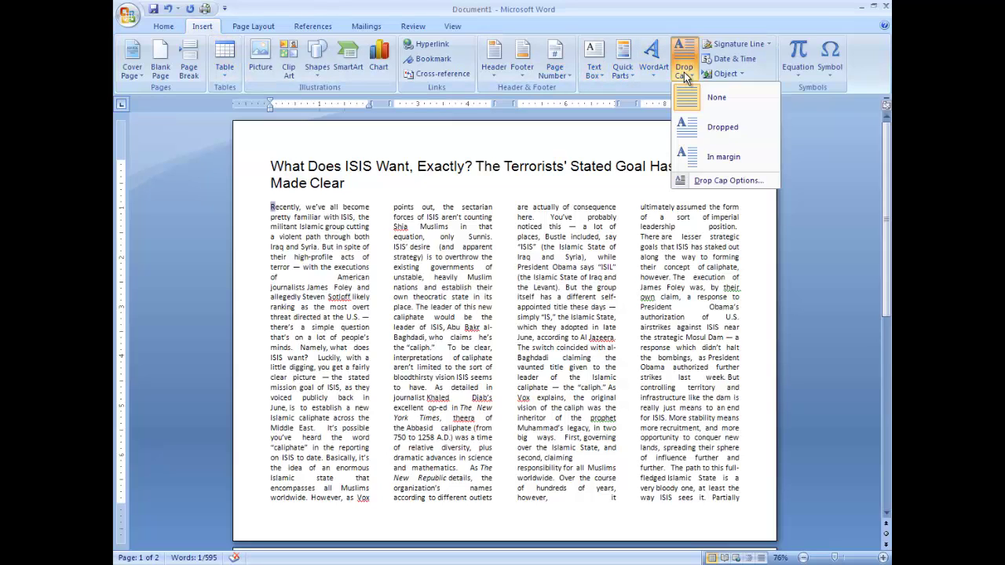
pyautogui.click(717, 130)
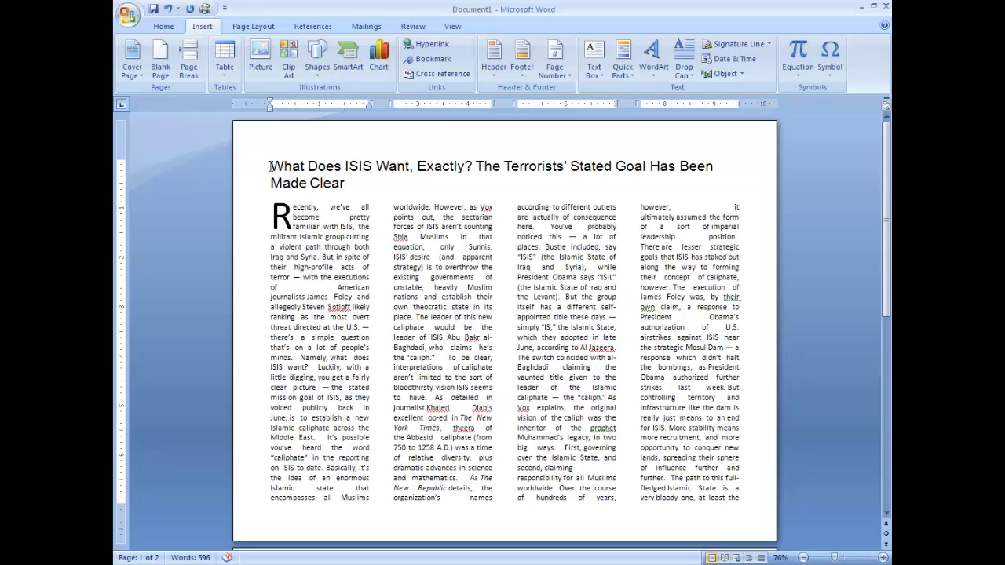
# Step: Add a Top Border line above the two-line headline
pyautogui.moveTo(270, 167); pyautogui.dragTo(350, 184)
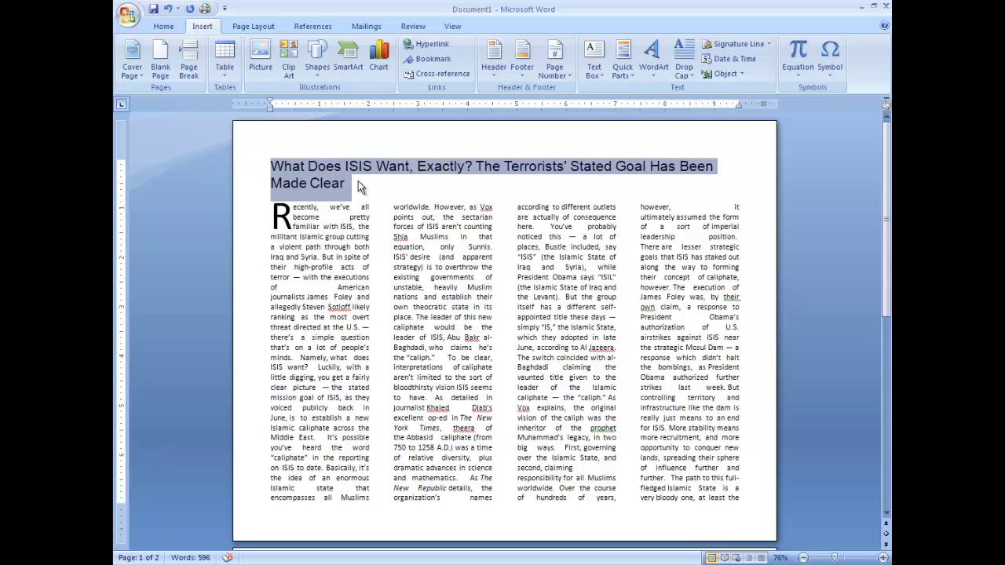
pyautogui.click(164, 26)
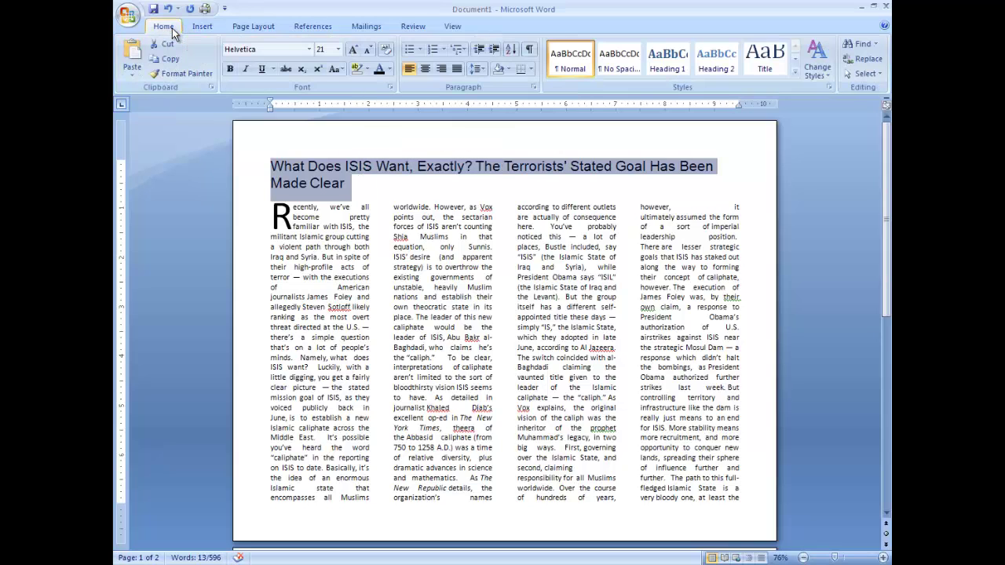
pyautogui.click(530, 69)
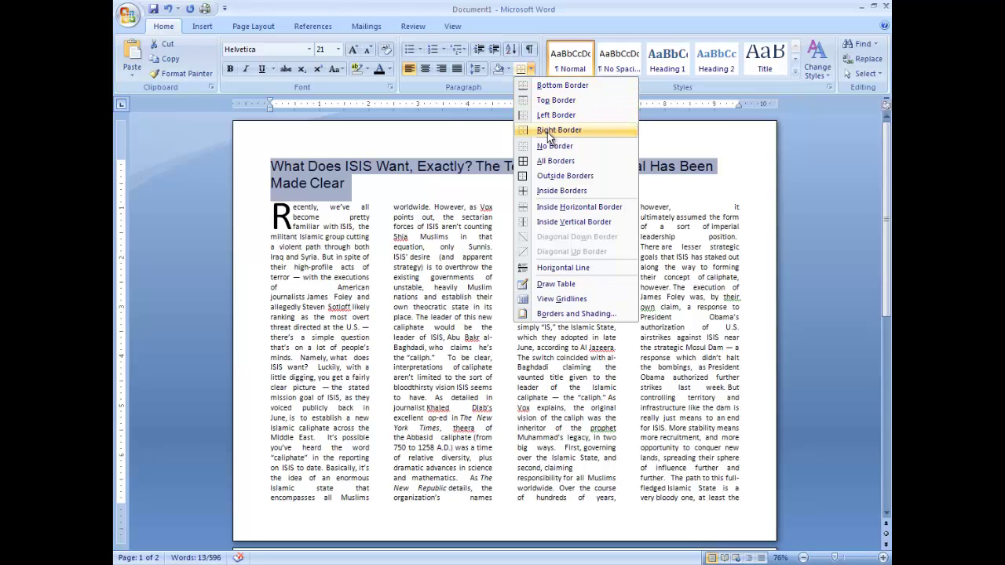
pyautogui.click(548, 102)
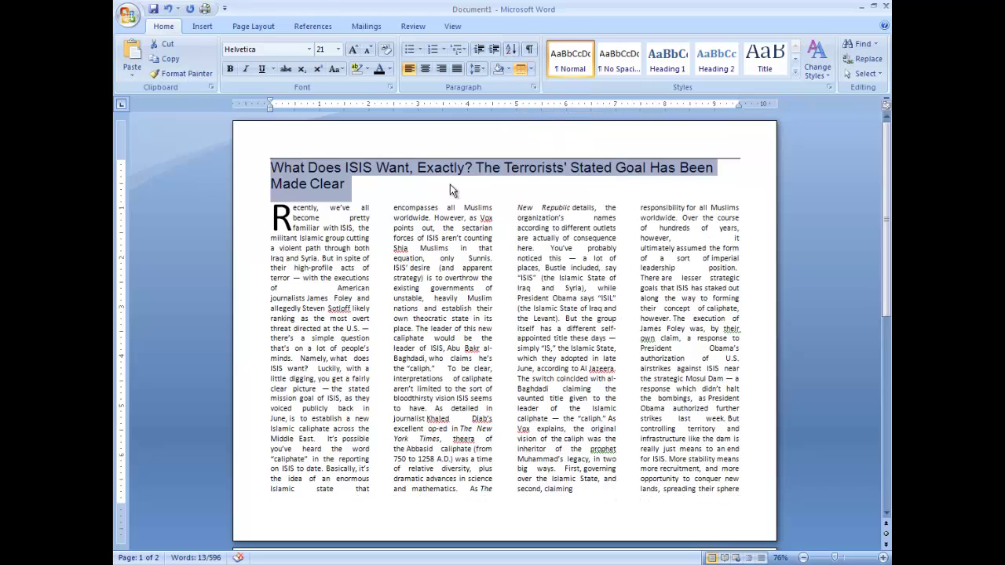
pyautogui.click(428, 168)
# Step: Add a Bottom Border line beneath the headline
pyautogui.click(360, 186)
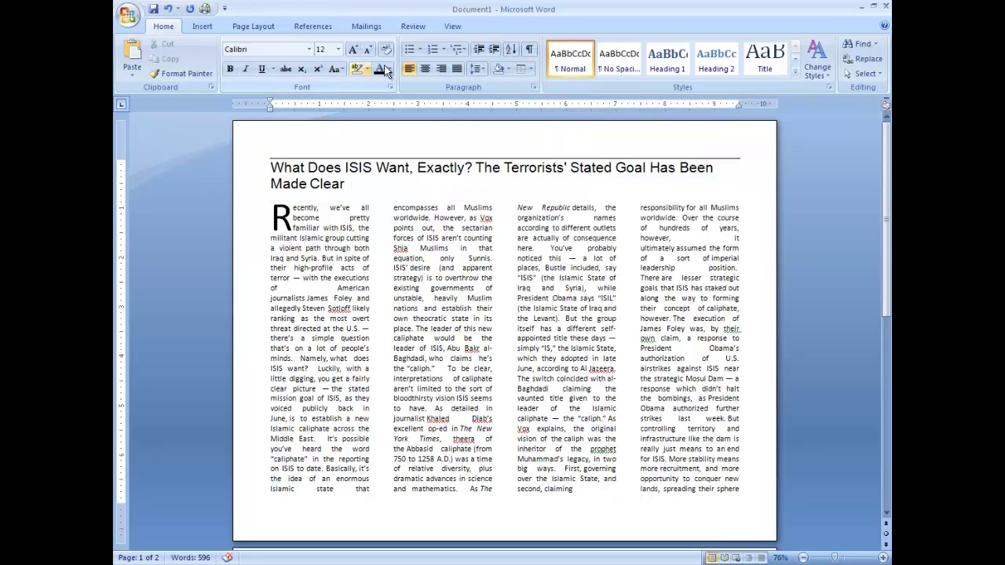
pyautogui.click(529, 70)
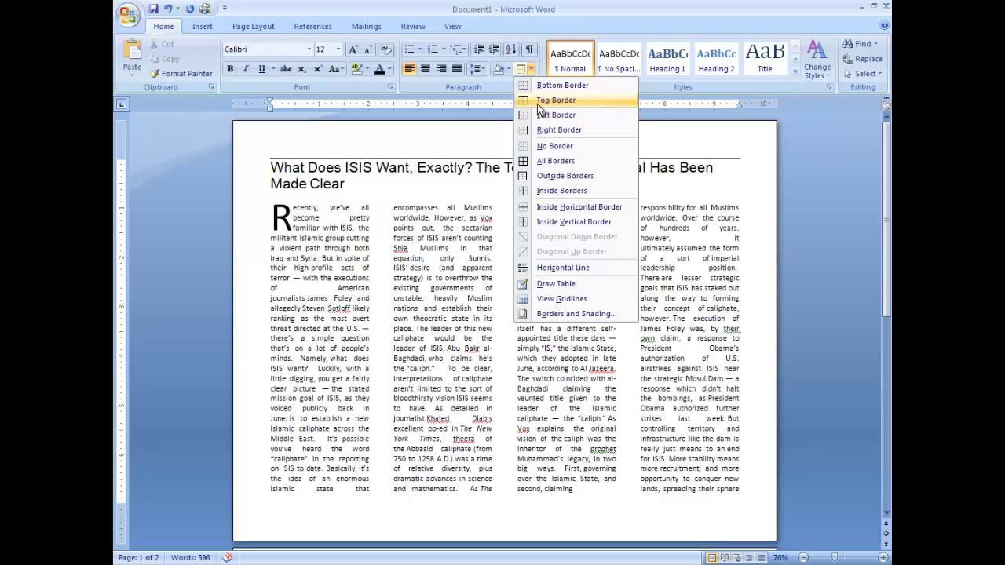
pyautogui.click(540, 89)
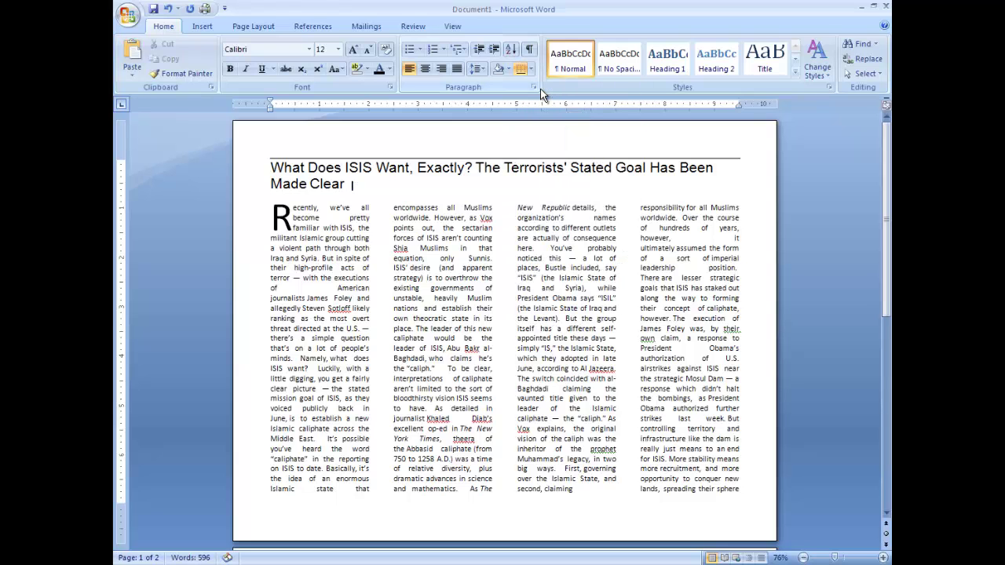
pyautogui.scroll(-15, 683, 383)
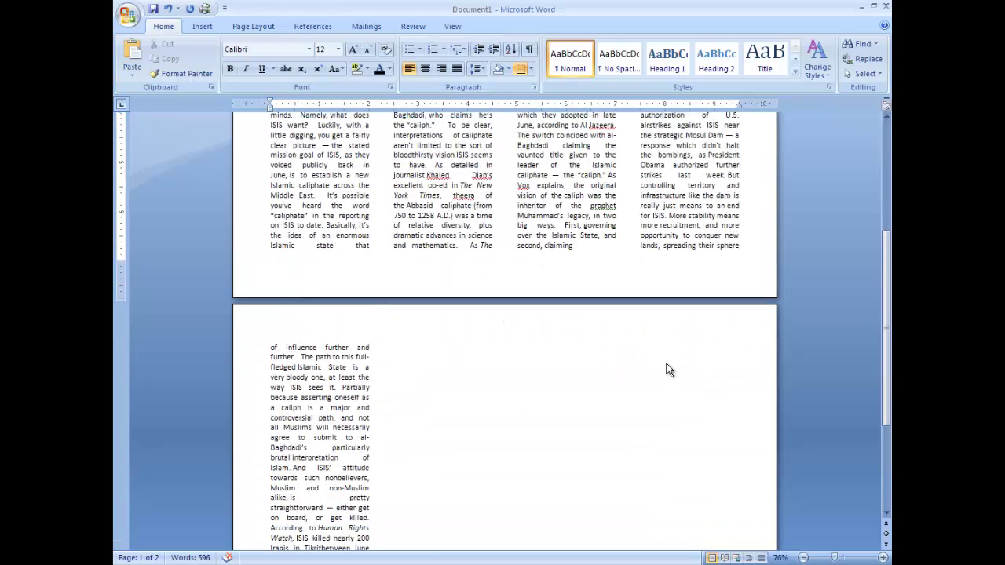
pyautogui.scroll(12, 668, 369)
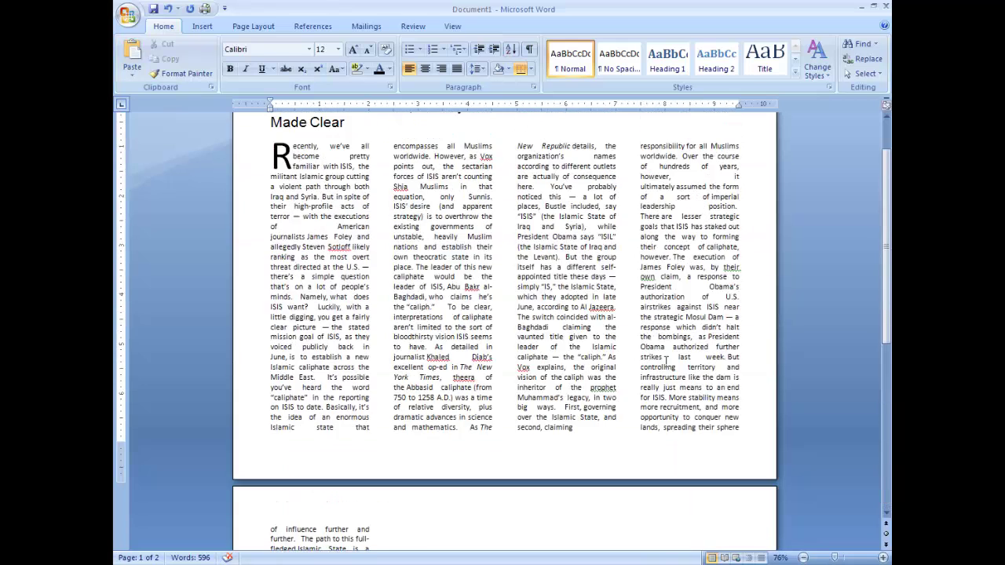
pyautogui.click(346, 183)
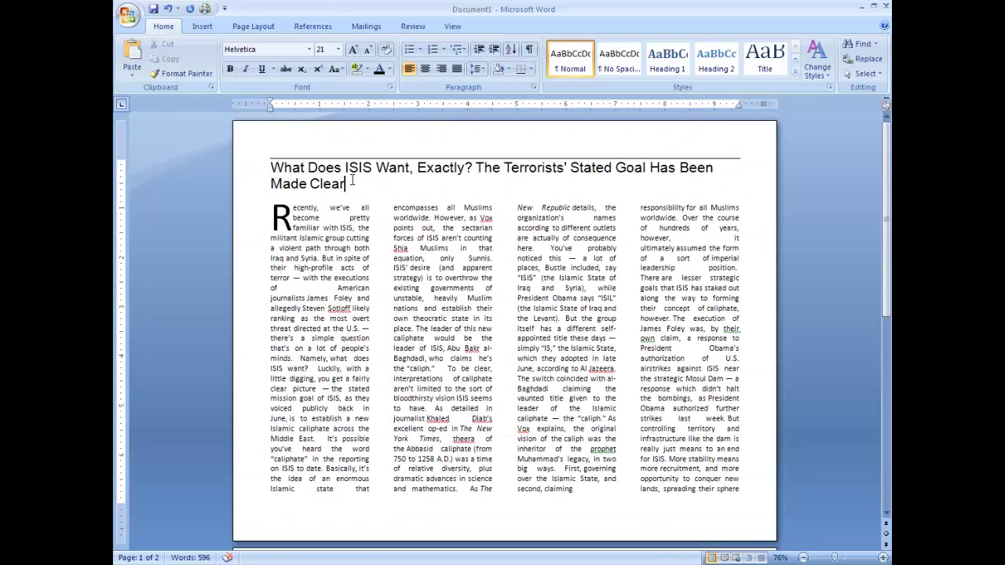
pyautogui.click(521, 71)
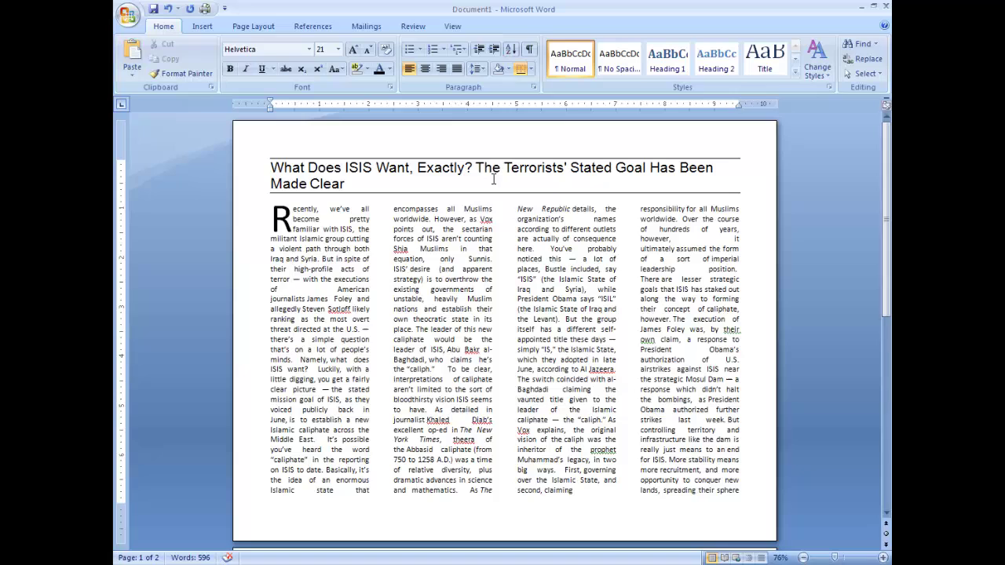
pyautogui.click(343, 185)
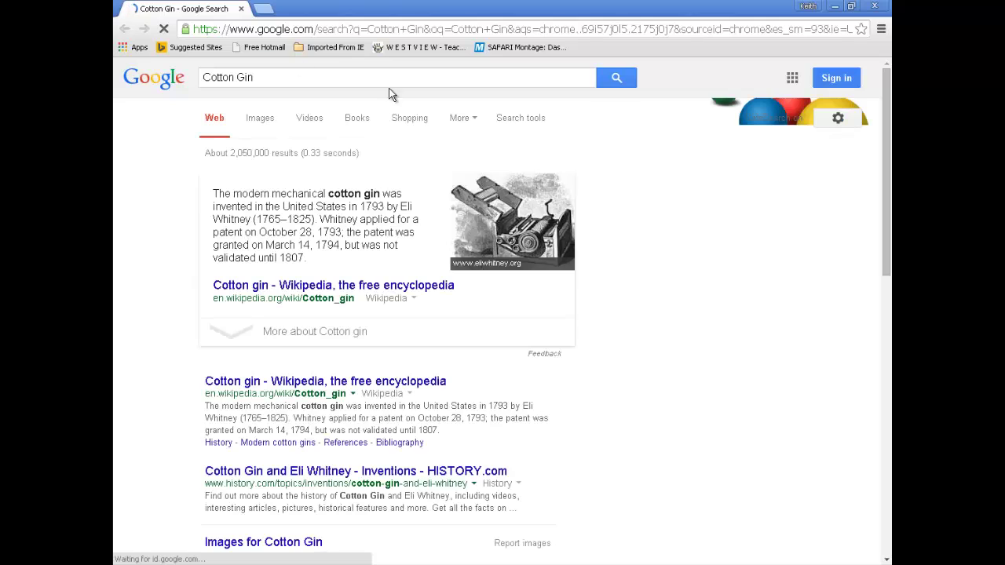
# Step: Show Image results for 'Cotton Gin' and copy an engraved cotton gin illustration
pyautogui.click(258, 122)
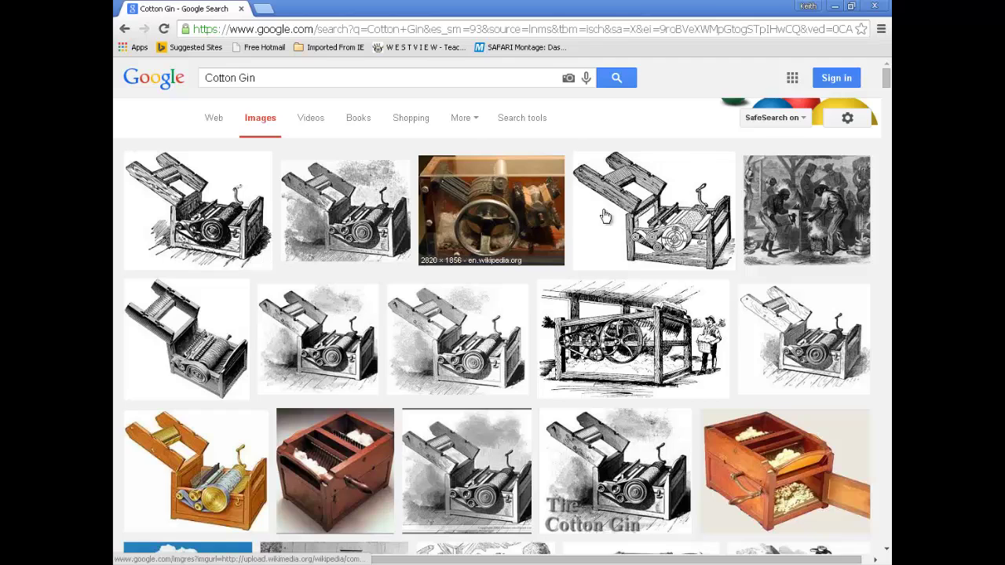
pyautogui.rightClick(673, 220)
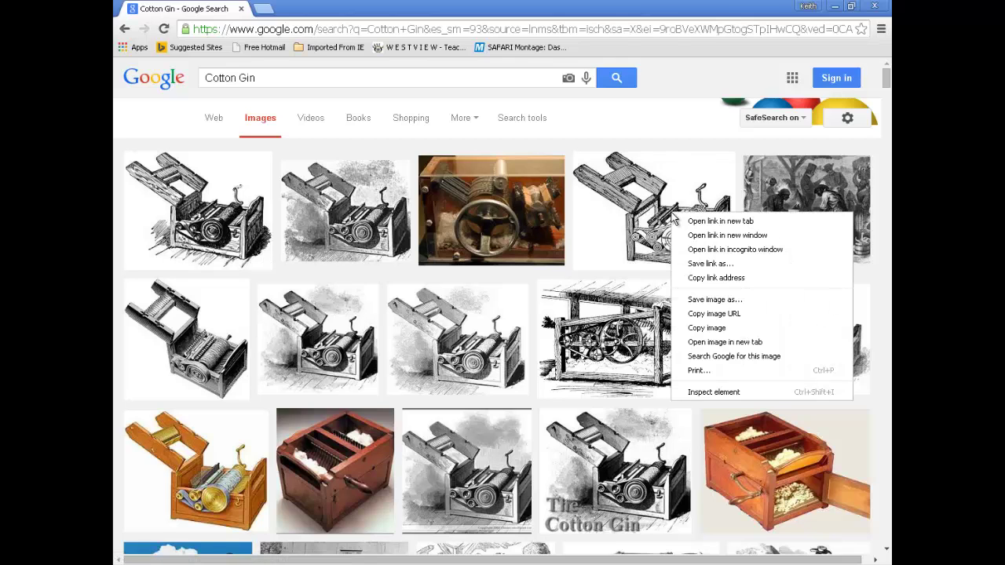
pyautogui.click(710, 328)
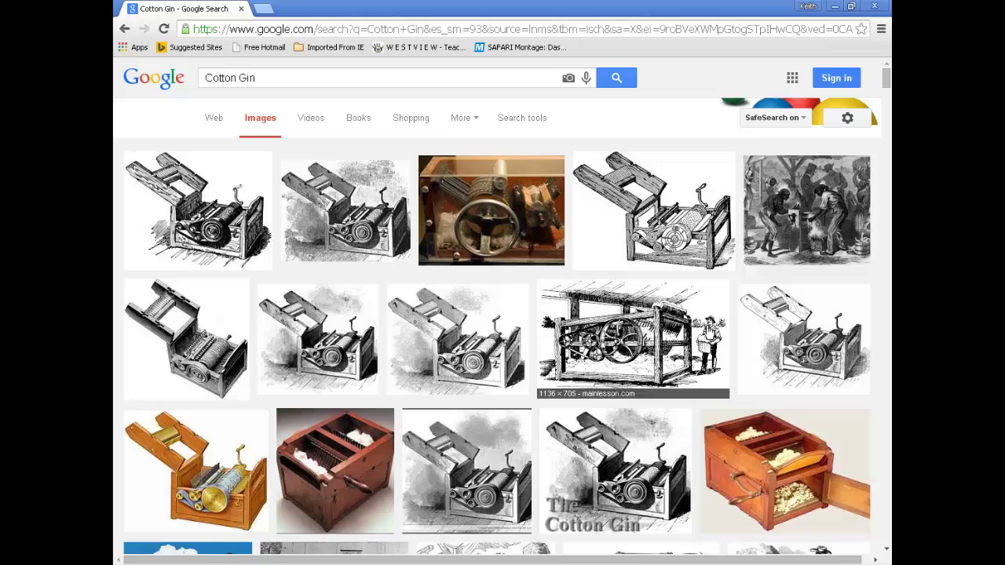
# Step: Try pasting the cotton gin picture after 'the Levant).' in column three; nothing pastes
pyautogui.hotkey('alt', 'Tab')
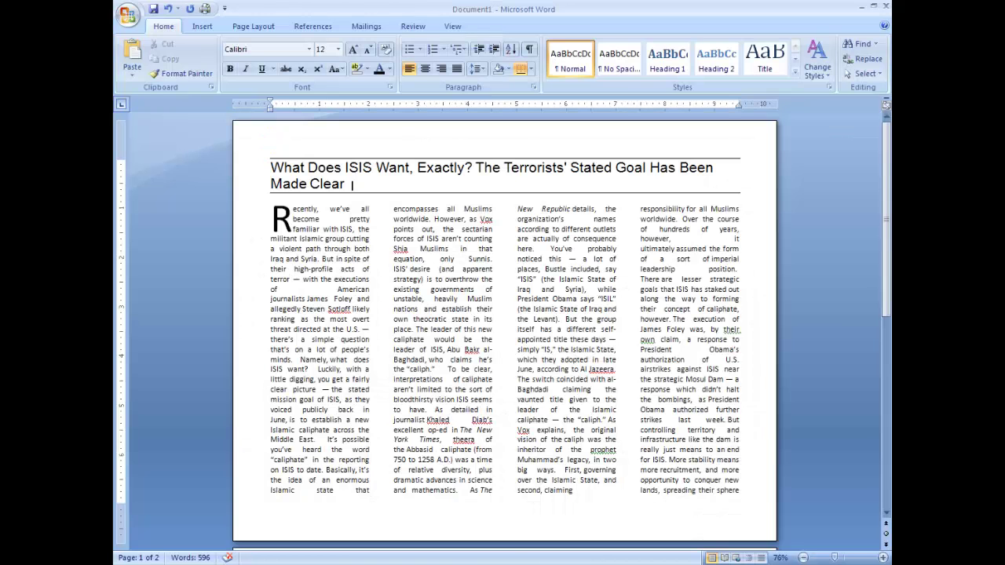
pyautogui.click(553, 320)
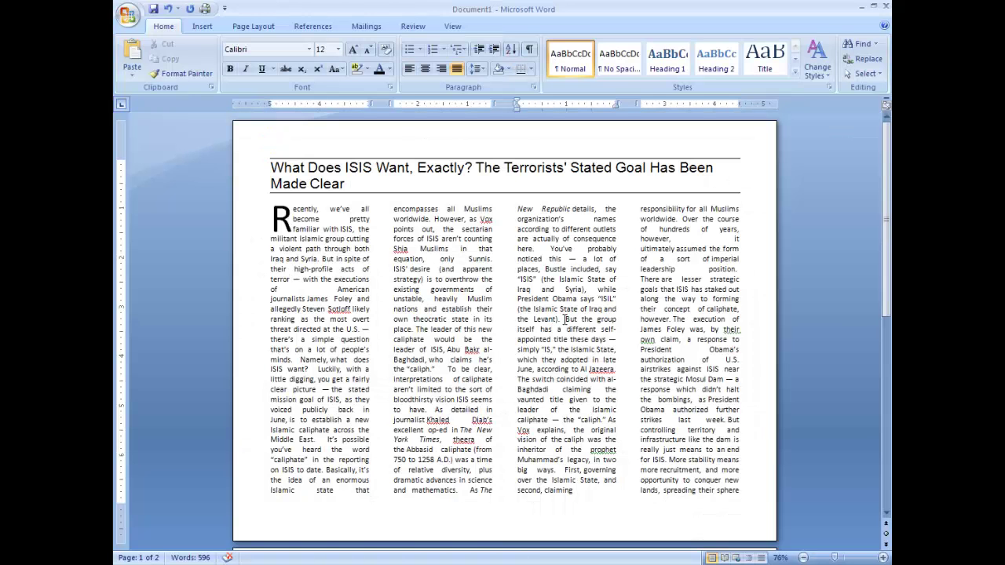
pyautogui.rightClick(565, 319)
pyautogui.click(609, 355)
pyautogui.rightClick(565, 320)
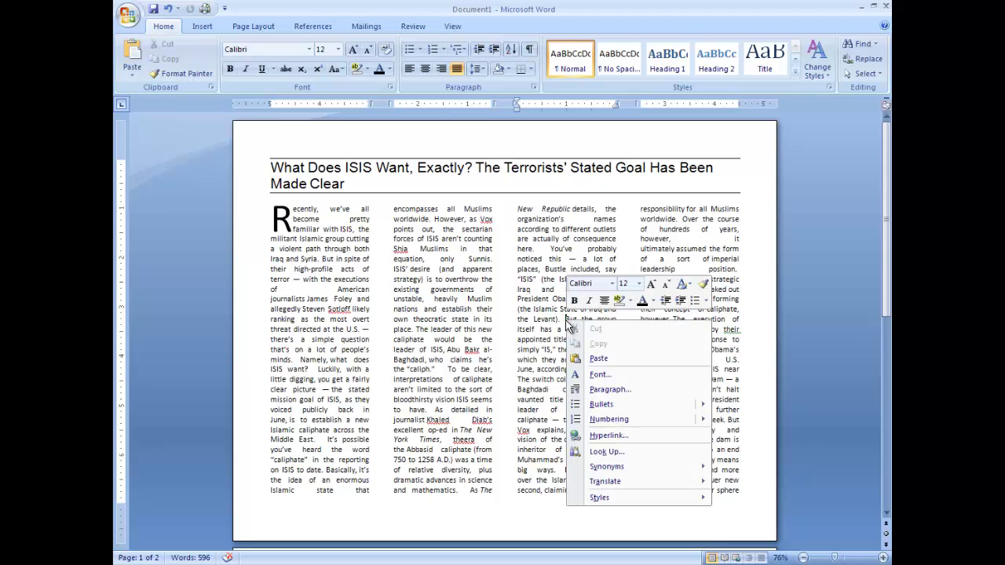
pyautogui.click(599, 359)
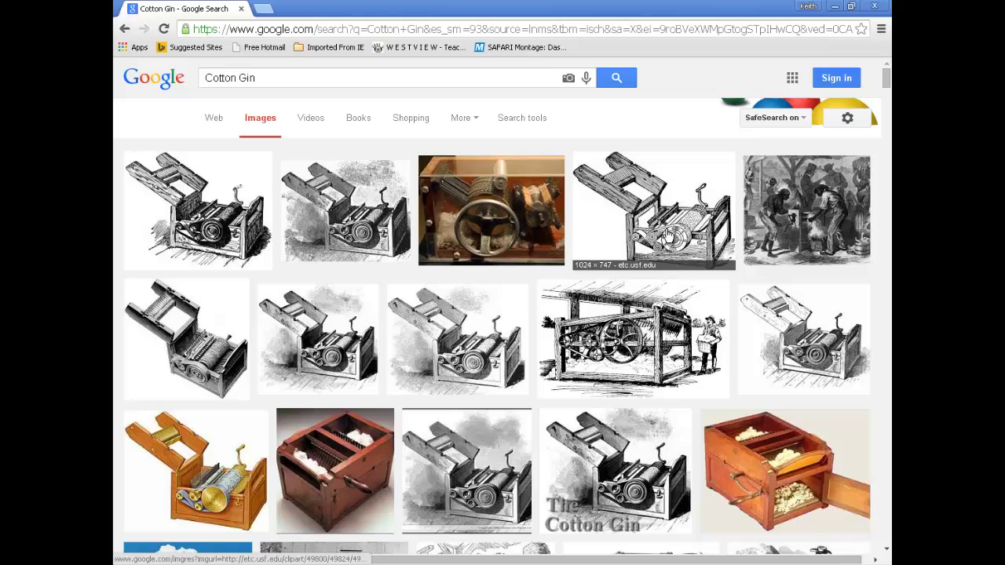
# Step: Copy the full-size ClipArt ETC cotton gin illustration from Google Images and return to Word
pyautogui.click(664, 228)
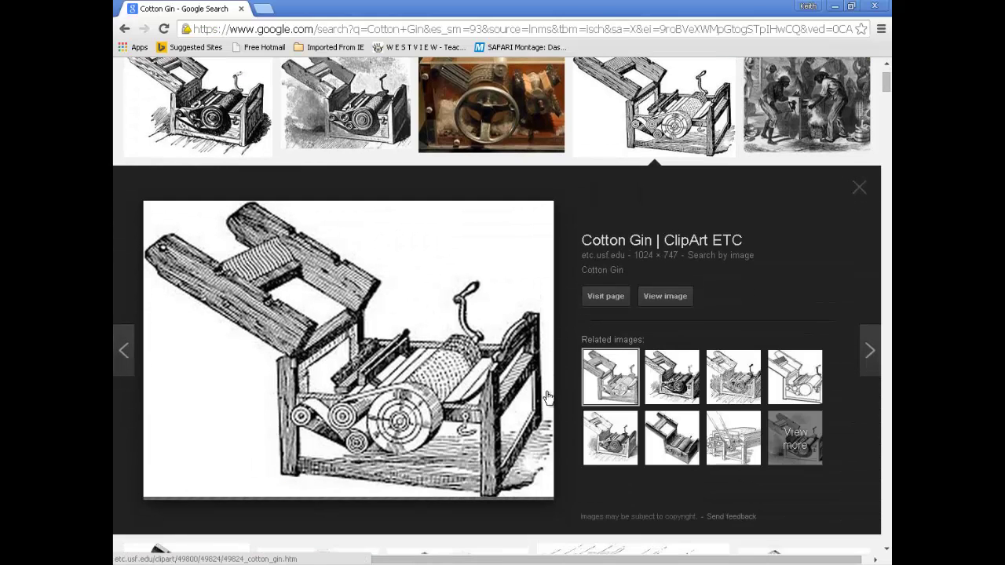
pyautogui.rightClick(357, 364)
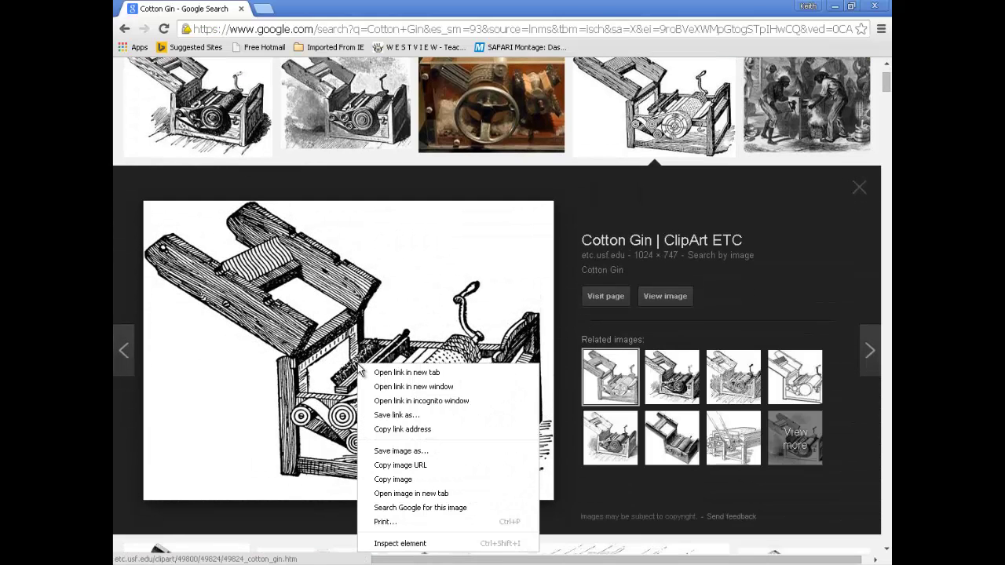
pyautogui.click(399, 479)
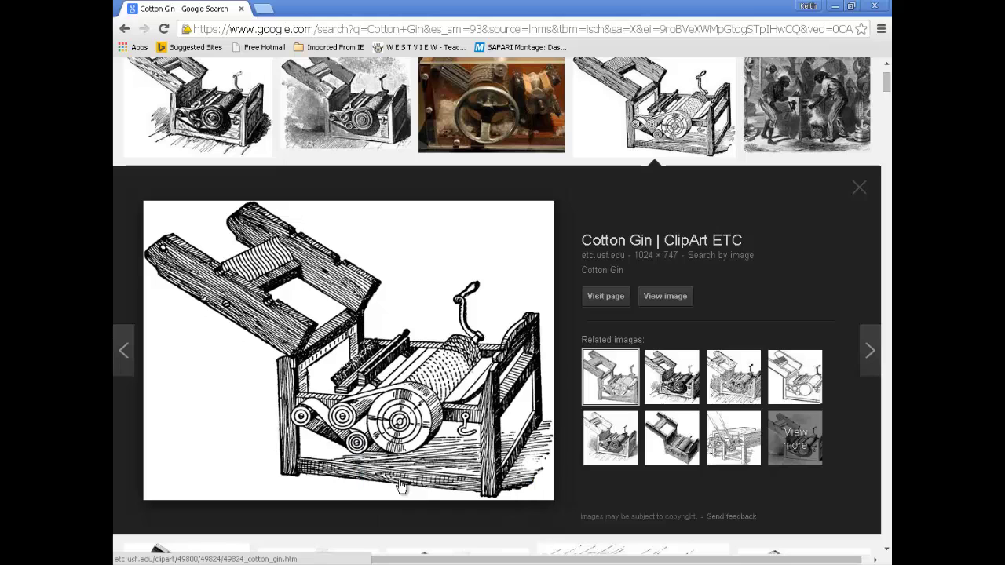
pyautogui.hotkey('alt', 'Tab')
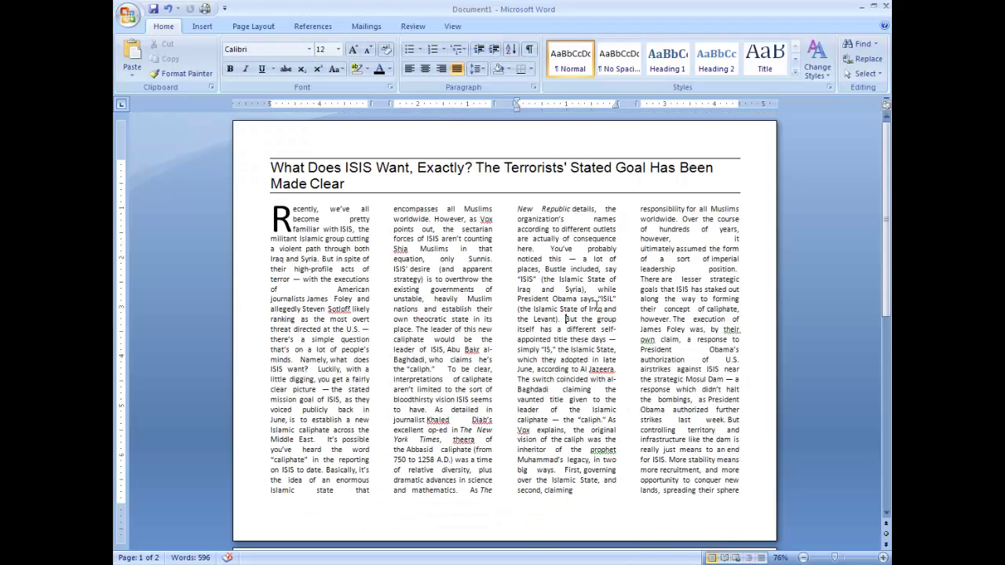
# Step: Paste the cotton gin picture before 'But the group' in column three and shrink it slightly
pyautogui.rightClick(566, 319)
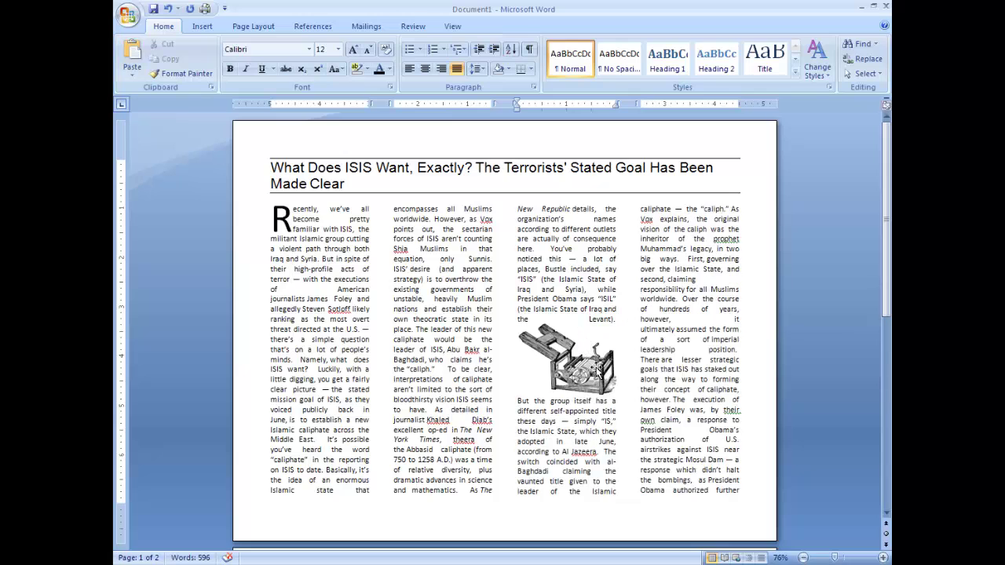
pyautogui.click(579, 363)
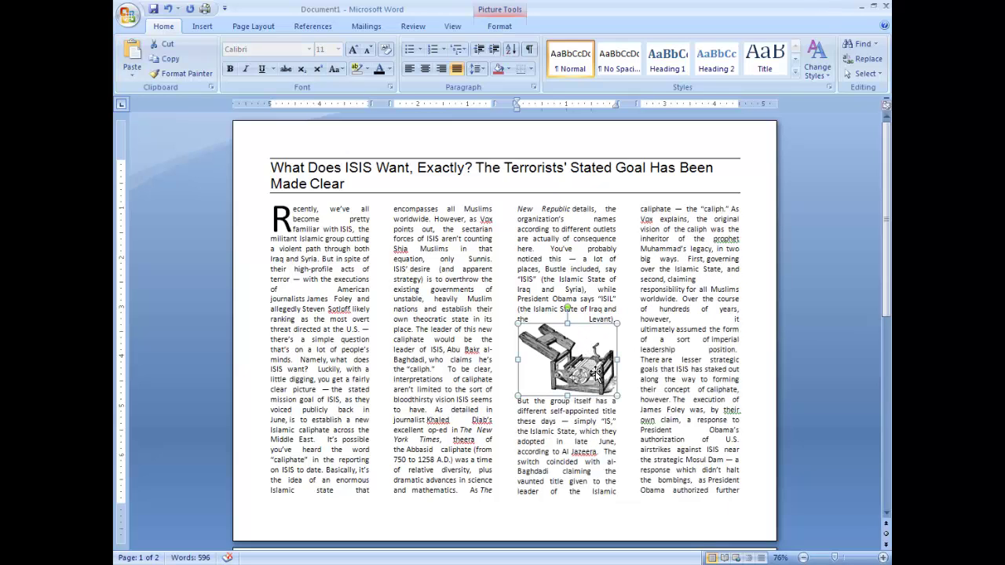
pyautogui.moveTo(618, 397)
pyautogui.mouseDown()
pyautogui.moveTo(598, 375)
pyautogui.moveTo(609, 390)
pyautogui.mouseUp()
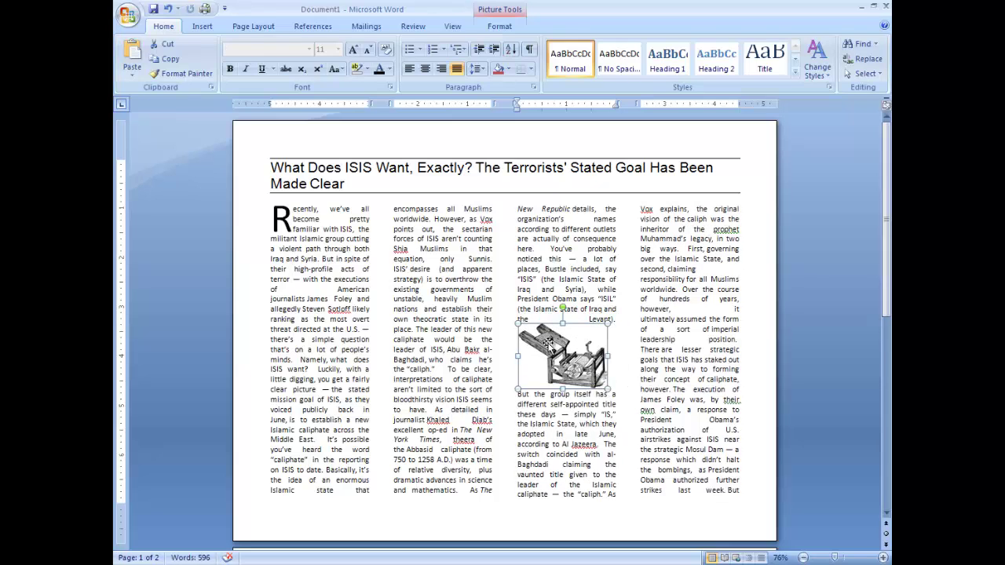
# Step: Give the cotton gin picture the Simple Frame, Black picture style
pyautogui.click(494, 27)
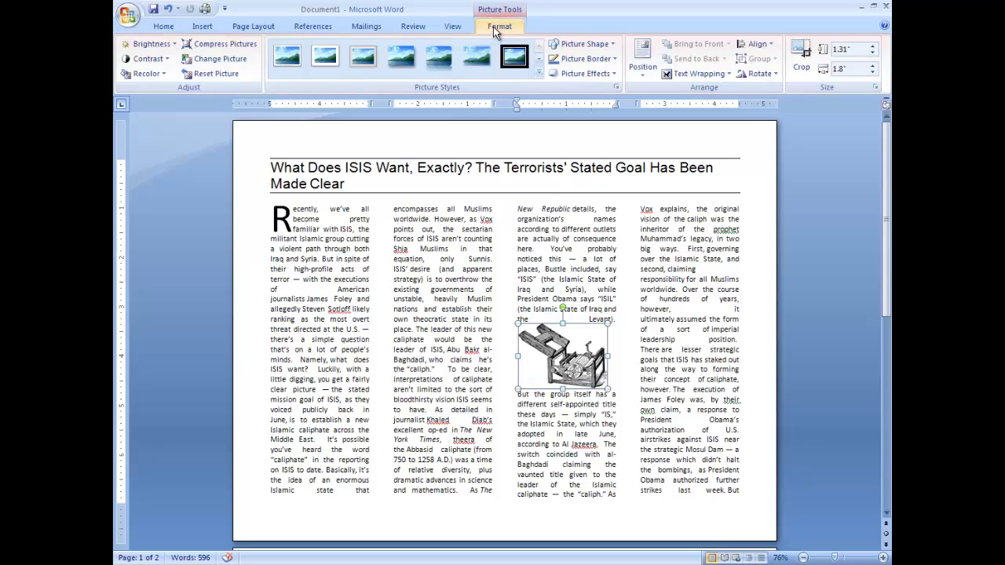
pyautogui.click(297, 59)
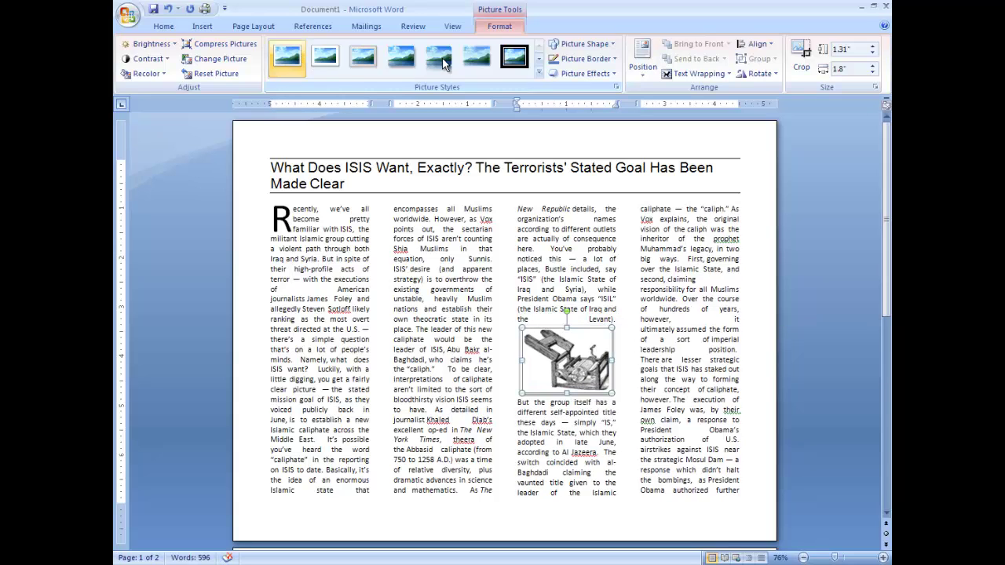
pyautogui.click(538, 72)
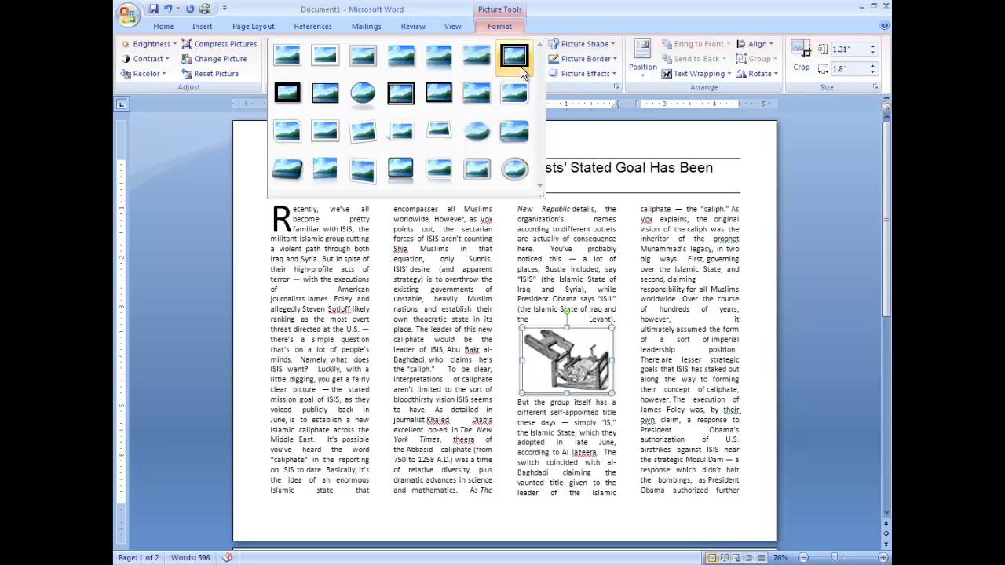
pyautogui.click(330, 95)
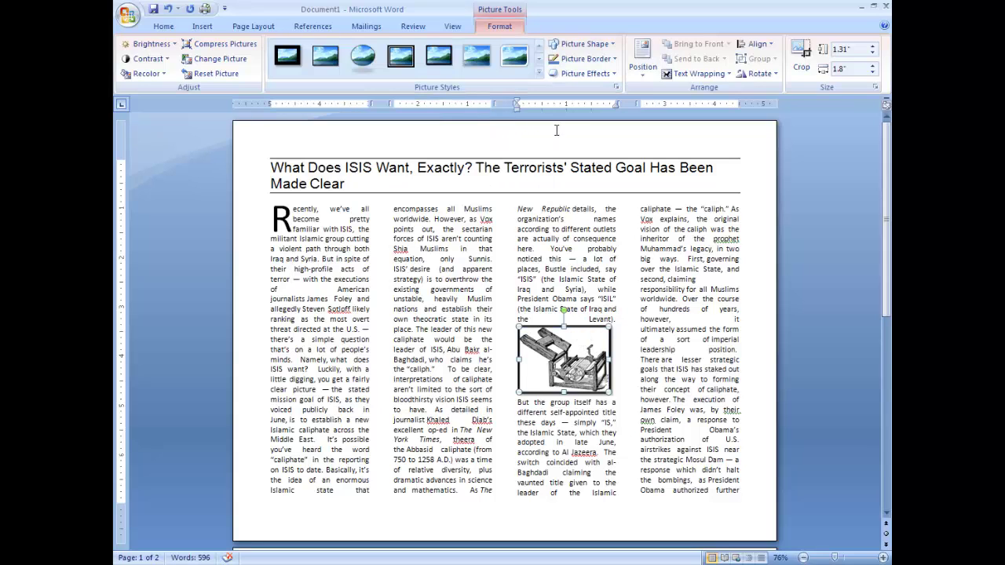
# Step: Set the picture's text wrapping to Tight and position it between columns two and three
pyautogui.click(705, 78)
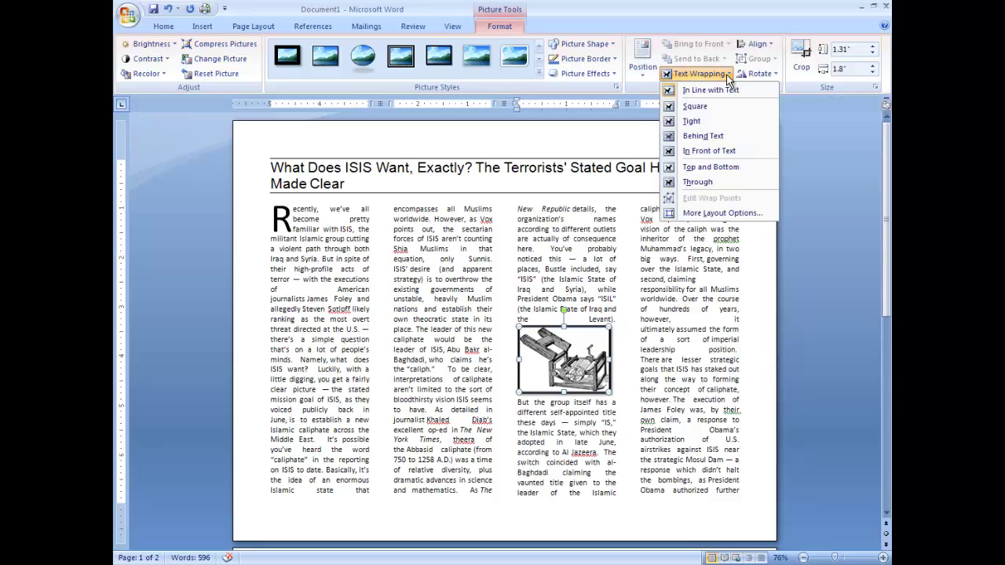
pyautogui.click(701, 121)
pyautogui.moveTo(566, 349); pyautogui.dragTo(499, 324)
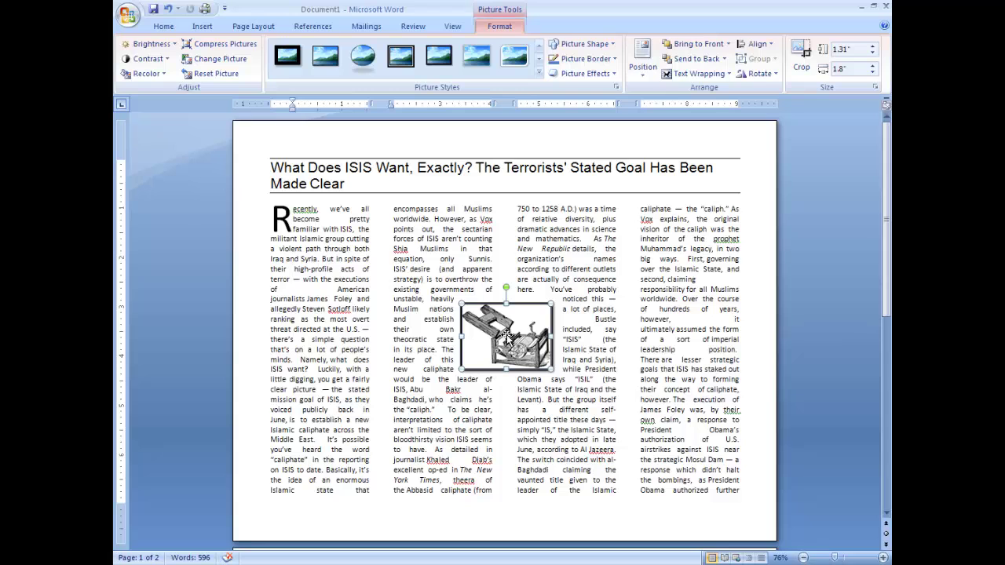
pyautogui.moveTo(507, 336)
pyautogui.mouseDown()
pyautogui.moveTo(458, 325)
pyautogui.moveTo(512, 325)
pyautogui.moveTo(509, 333)
pyautogui.mouseUp()
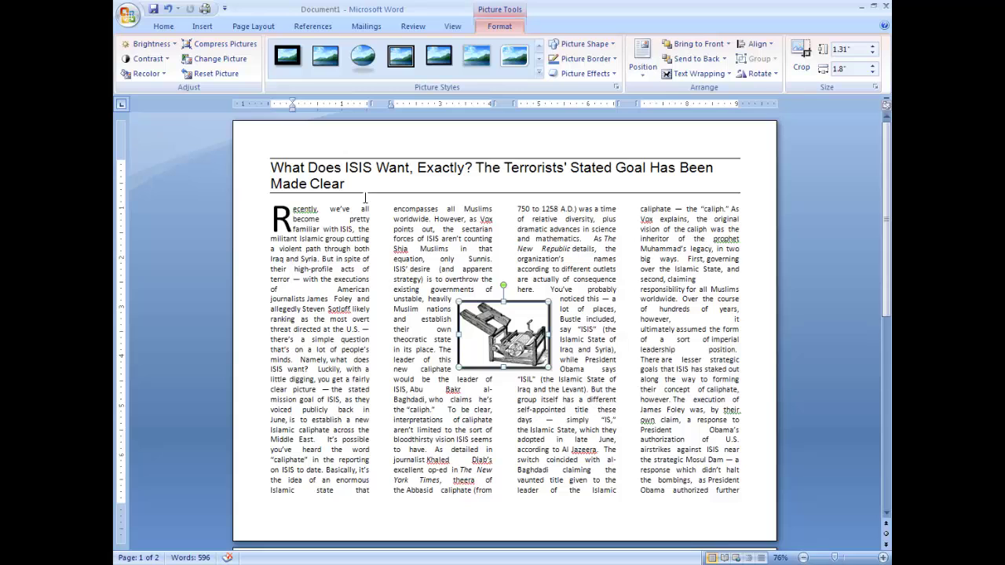
pyautogui.moveTo(351, 183); pyautogui.dragTo(271, 166)
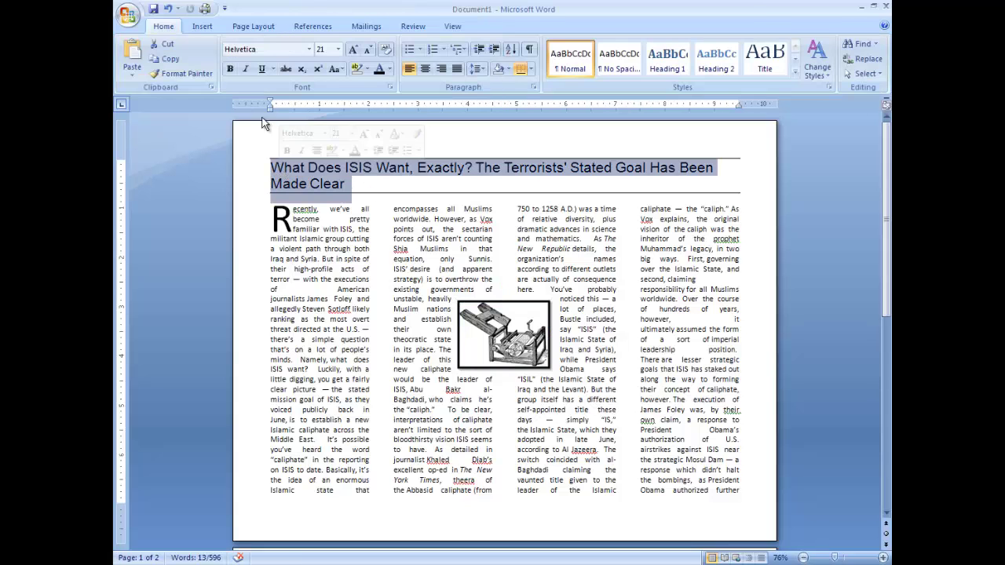
# Step: Format the two-line headline as bold 24-point Castellar
pyautogui.click(311, 48)
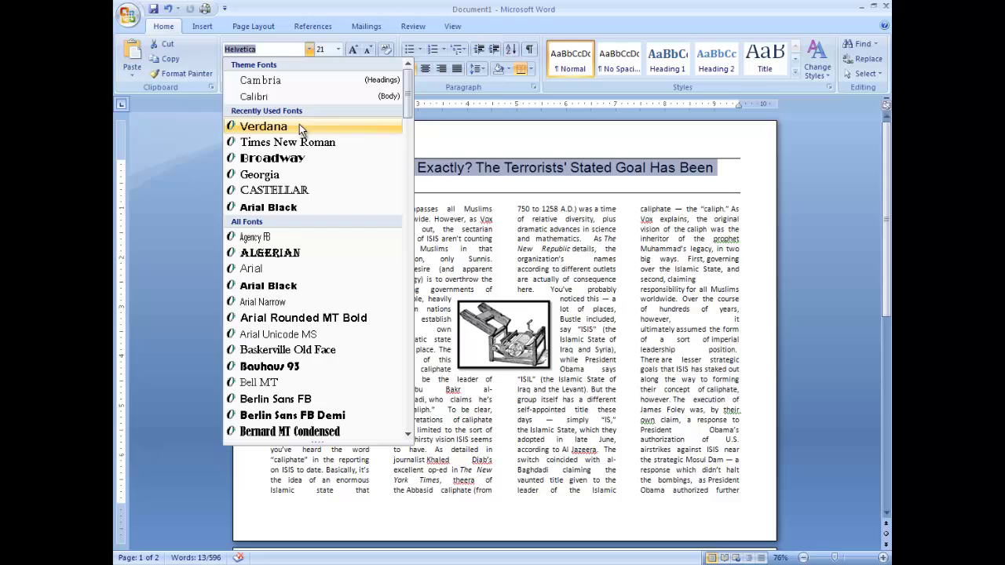
pyautogui.click(276, 192)
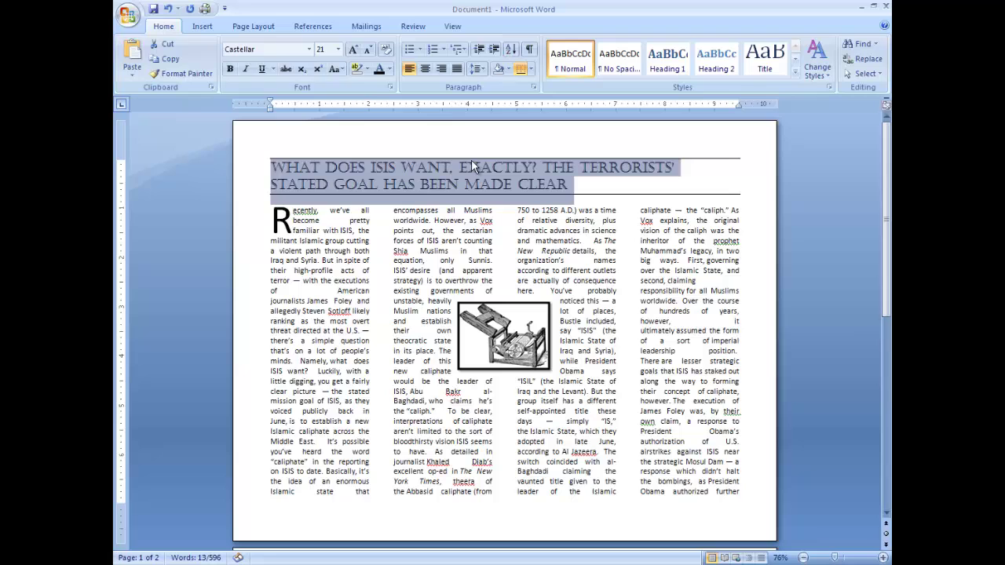
pyautogui.click(230, 70)
pyautogui.click(337, 49)
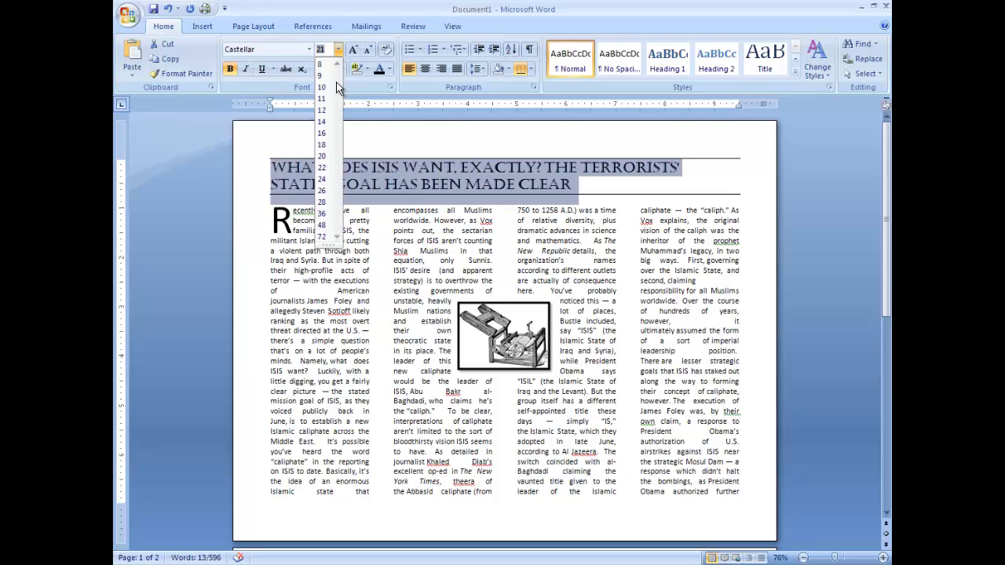
pyautogui.click(322, 179)
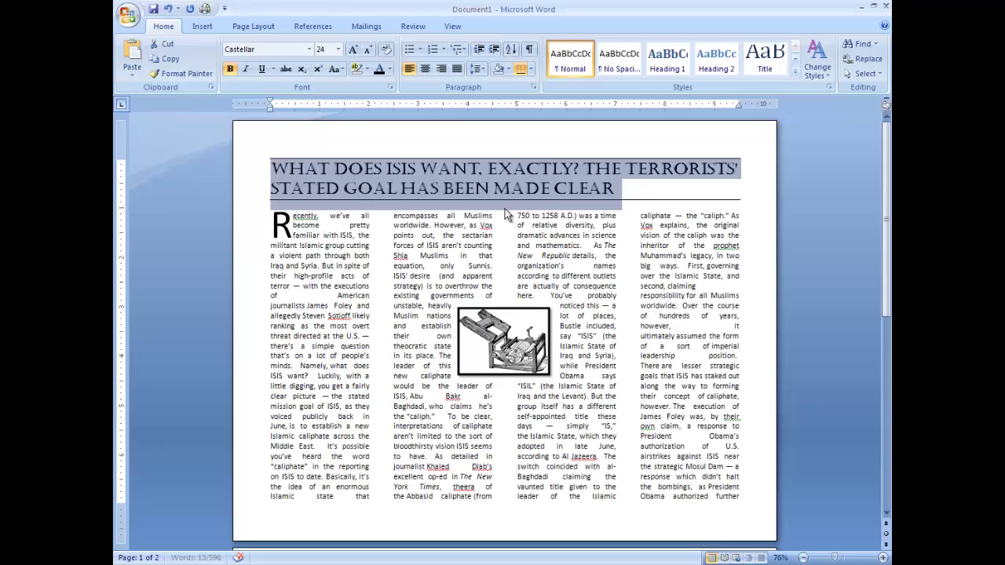
pyautogui.click(546, 216)
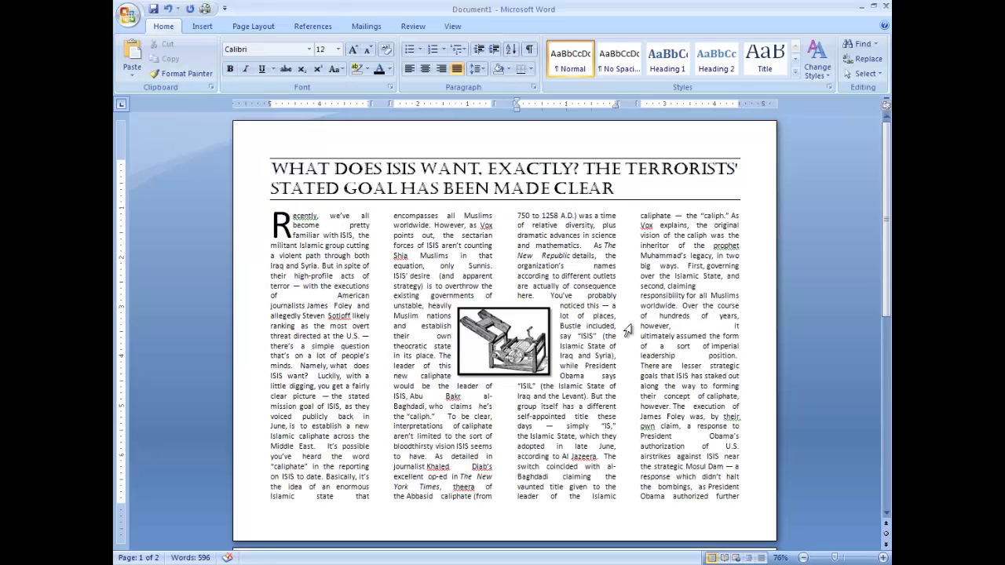
# Step: Insert a Bold Numbers 'Page 1 of 2' page number at the top of the page
pyautogui.doubleClick(569, 129)
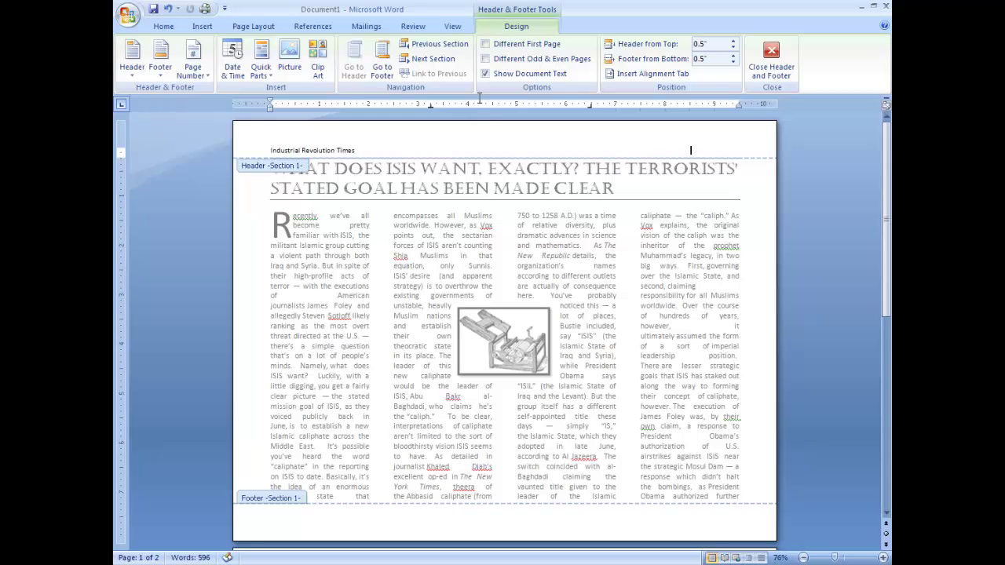
pyautogui.click(200, 26)
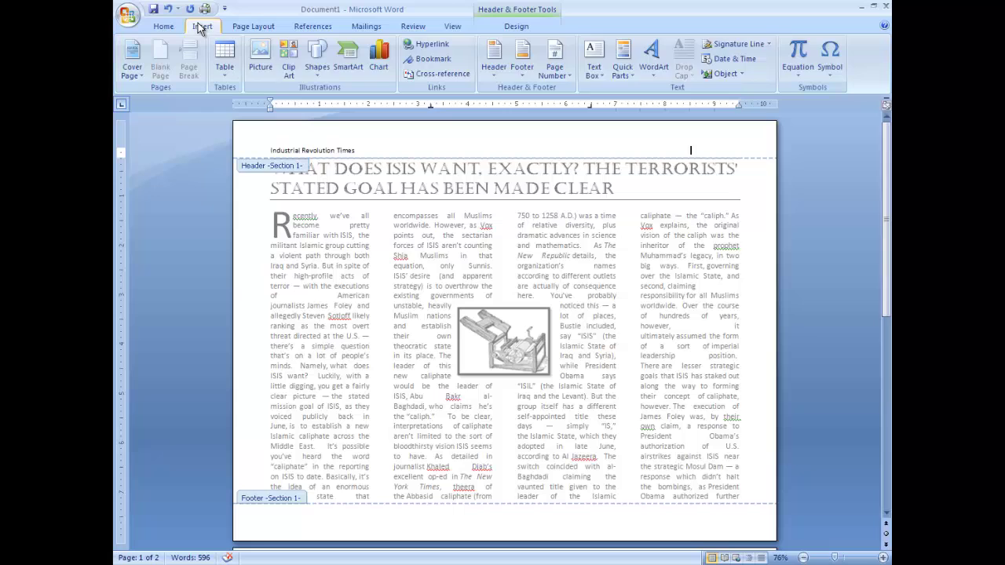
pyautogui.click(554, 73)
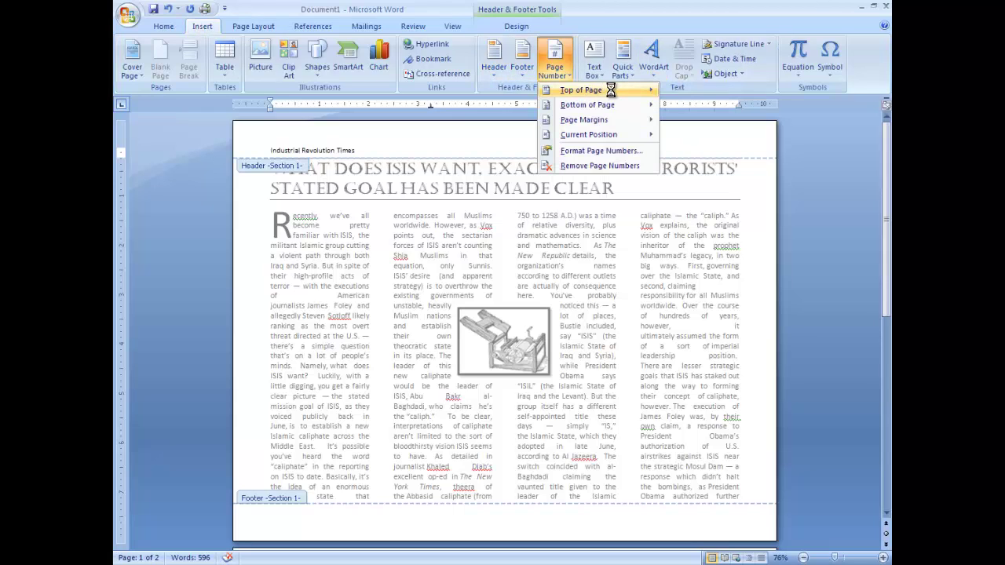
pyautogui.moveTo(615, 89)
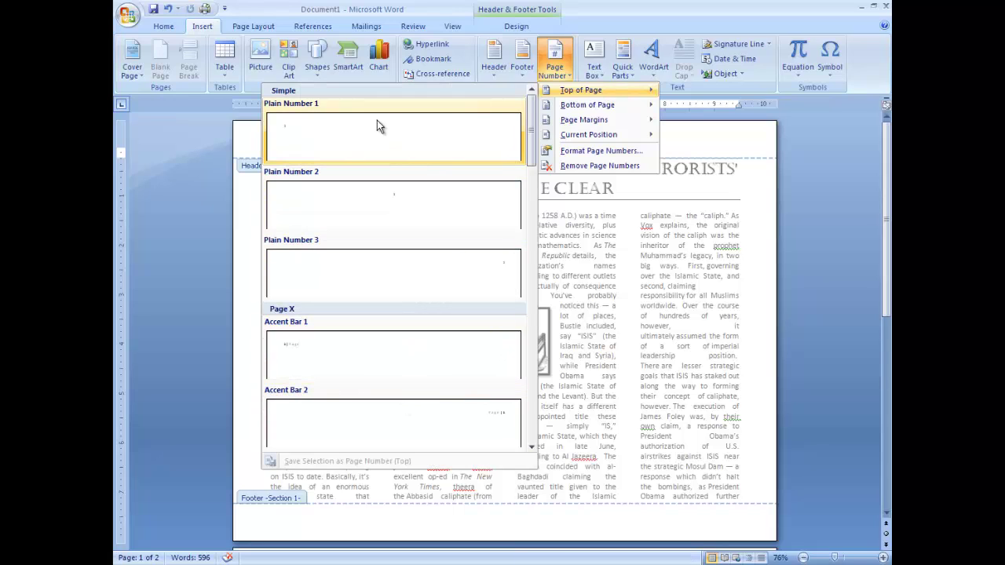
pyautogui.scroll(-1, 533, 169)
pyautogui.scroll(-10, 533, 173)
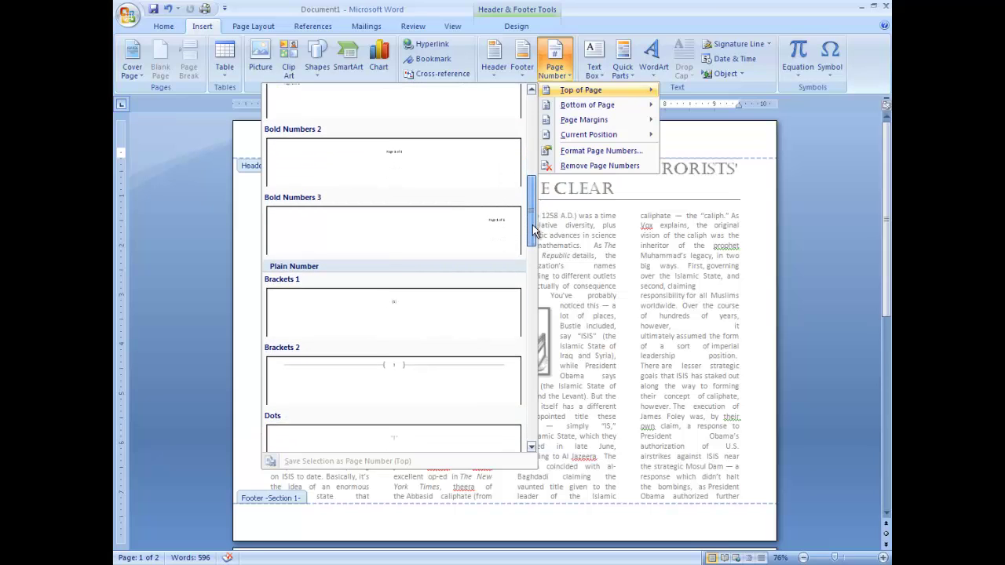
pyautogui.click(485, 223)
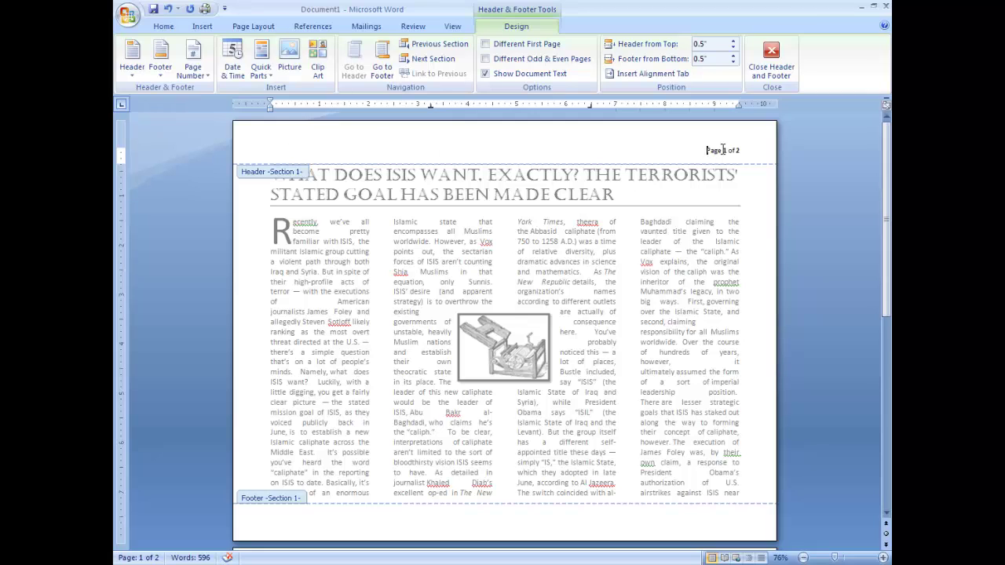
# Step: Move the 'Page 1 of 2' number down into the footer and close header and footer editing
pyautogui.click(620, 520)
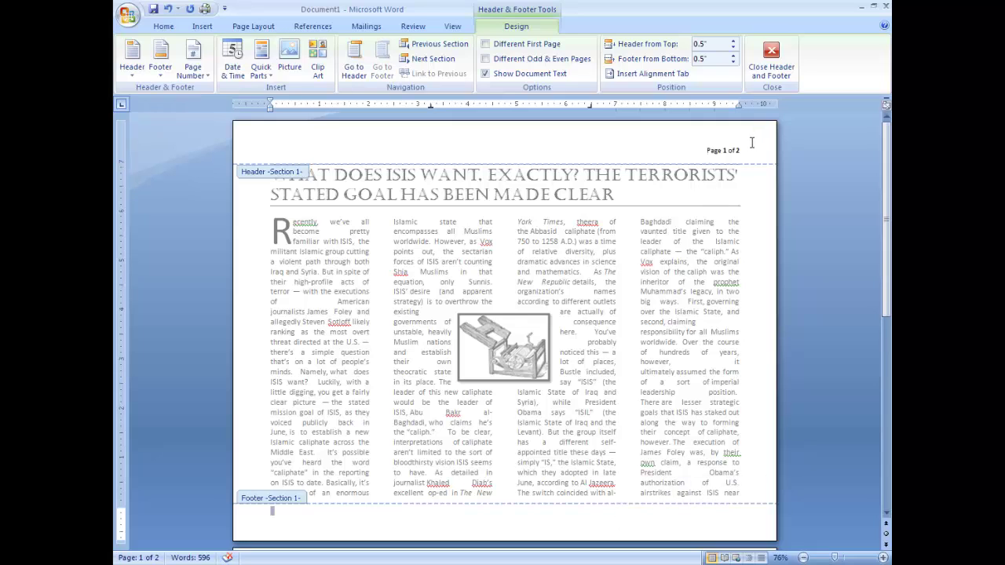
pyautogui.moveTo(743, 149); pyautogui.dragTo(710, 150)
pyautogui.press('F2')
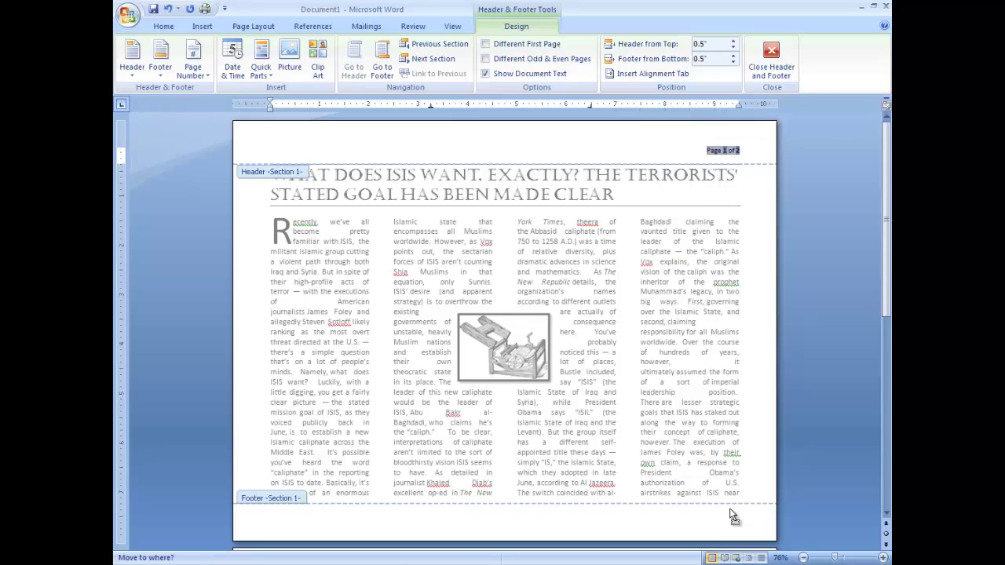
pyautogui.press('Return')
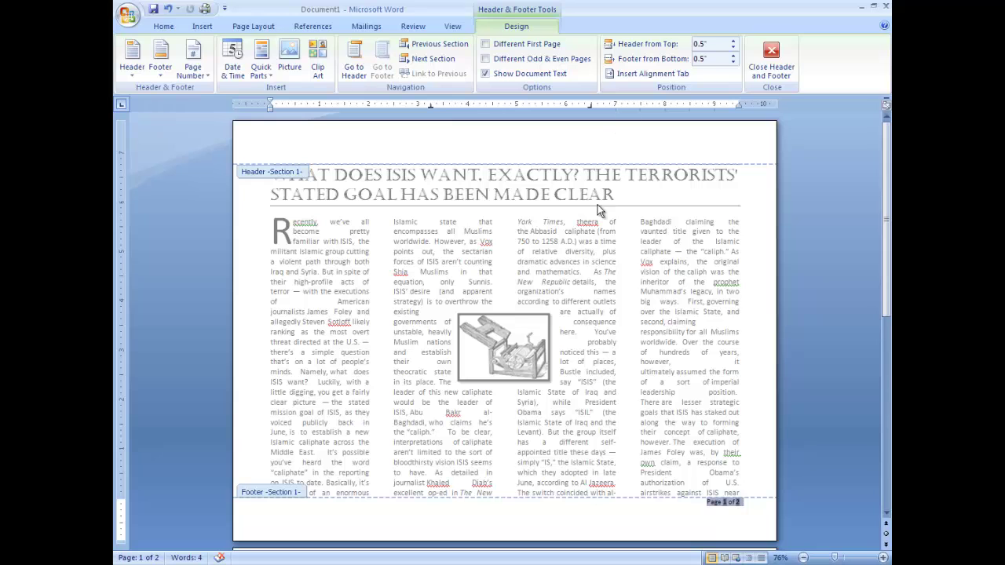
pyautogui.doubleClick(663, 285)
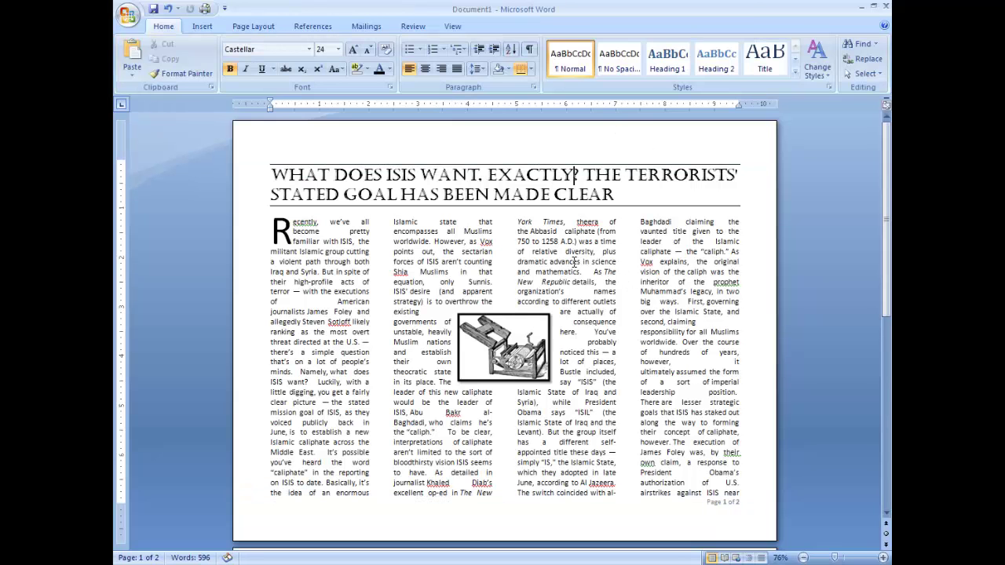
# Step: Select all article text from 'Recently' through 'June 14.' across both pages
pyautogui.click(573, 258)
pyautogui.scroll(-8, 573, 257)
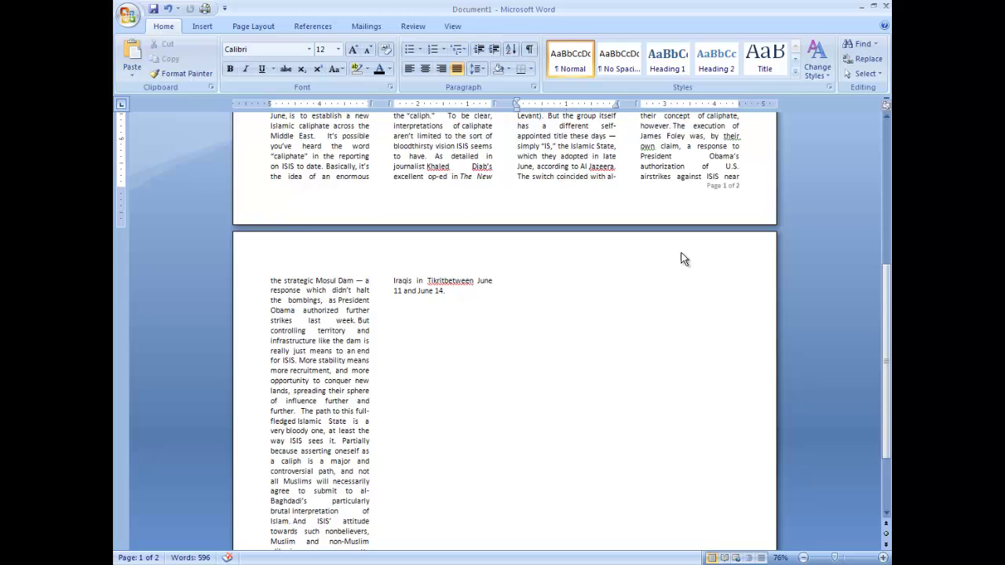
pyautogui.scroll(8, 682, 259)
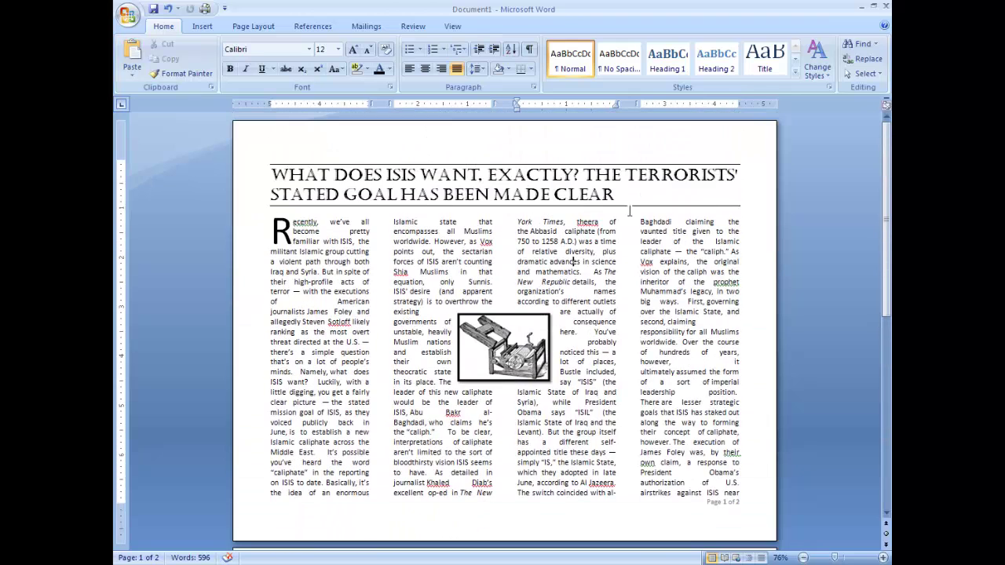
pyautogui.scroll(-10, 692, 290)
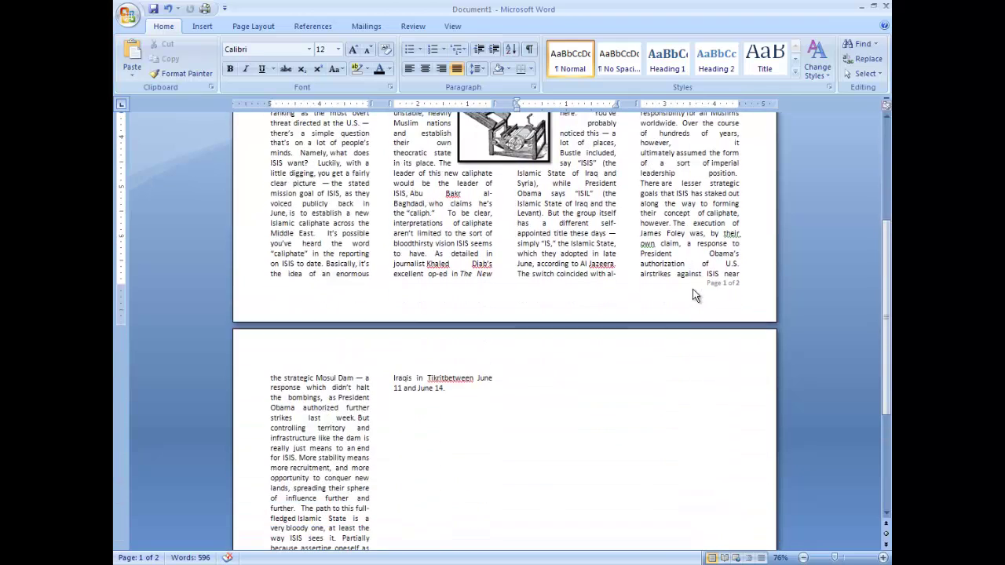
pyautogui.scroll(8, 693, 290)
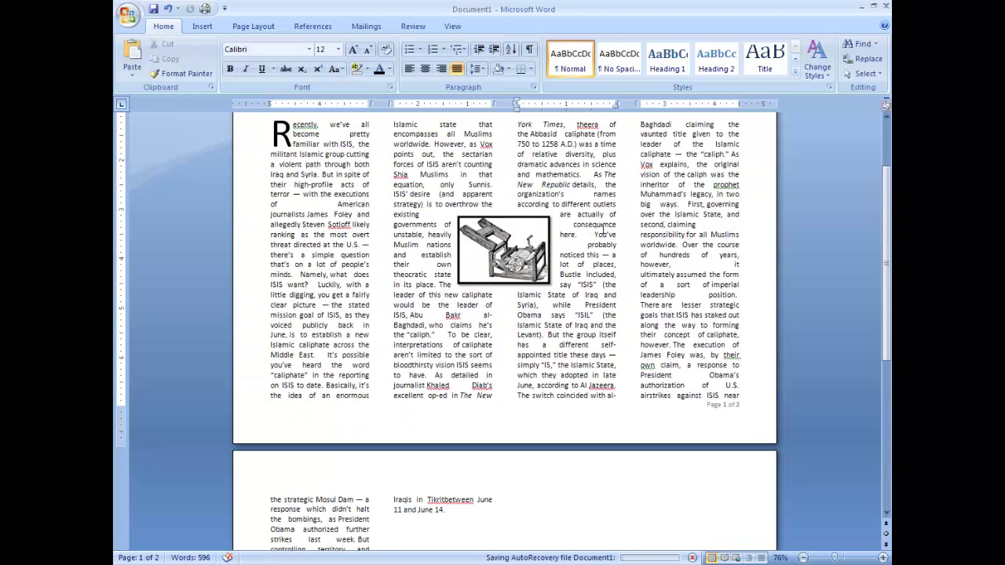
pyautogui.scroll(3, 717, 291)
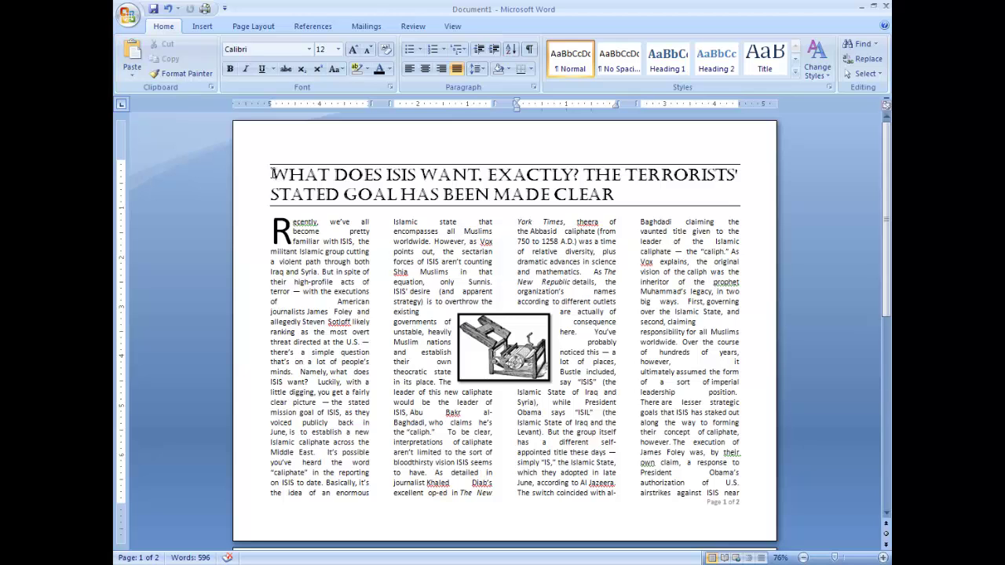
pyautogui.moveTo(272, 171); pyautogui.dragTo(626, 191)
pyautogui.click(436, 241)
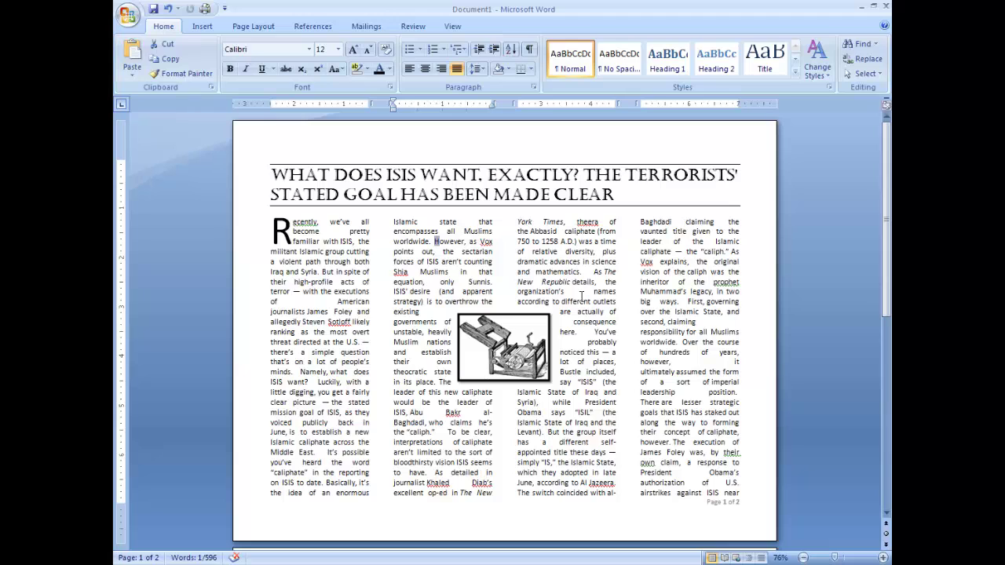
pyautogui.click(292, 228)
pyautogui.moveTo(292, 224); pyautogui.dragTo(351, 413)
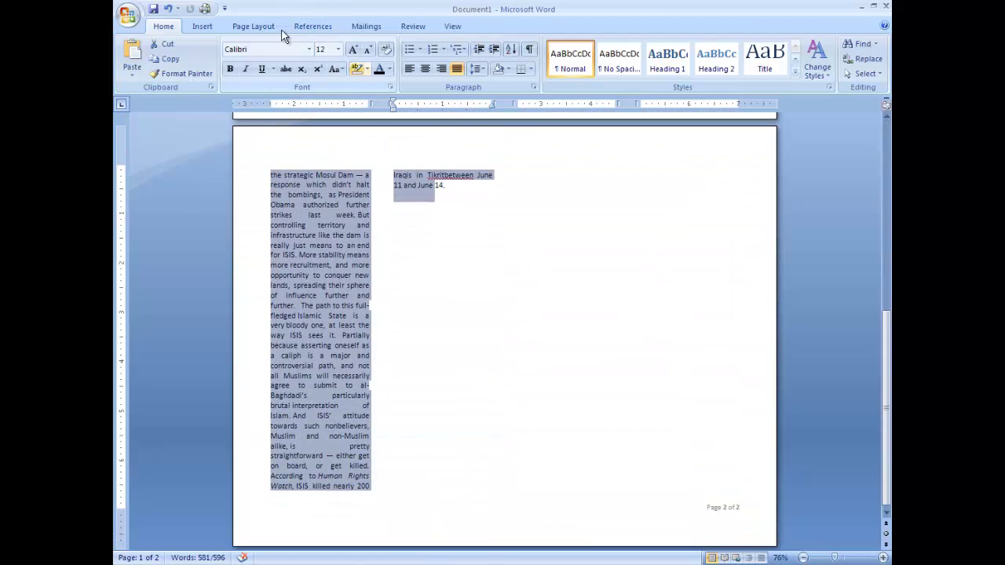
# Step: In More Columns, lower the column spacing from 0.5" to 0.4" and apply it
pyautogui.click(201, 26)
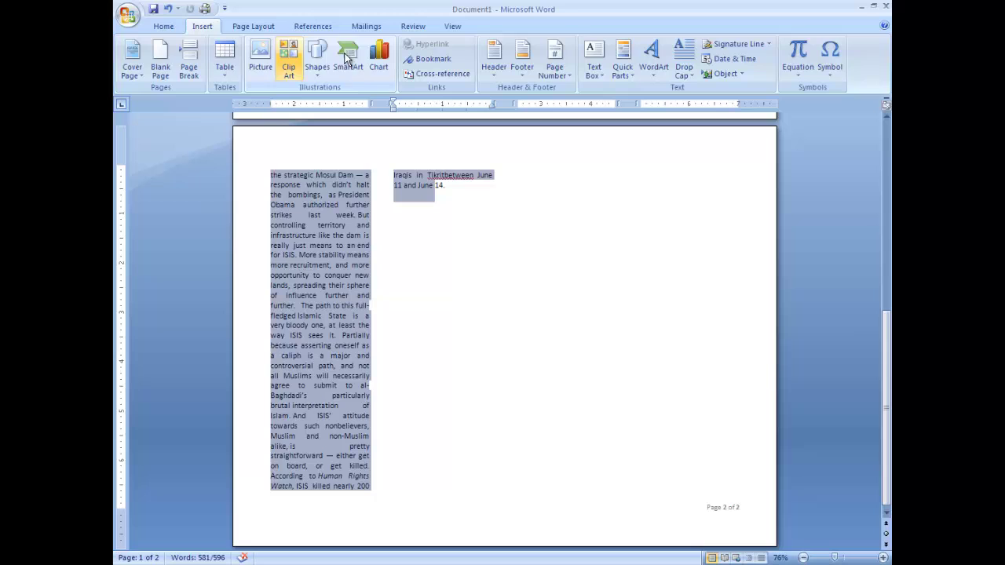
pyautogui.click(256, 25)
pyautogui.click(453, 186)
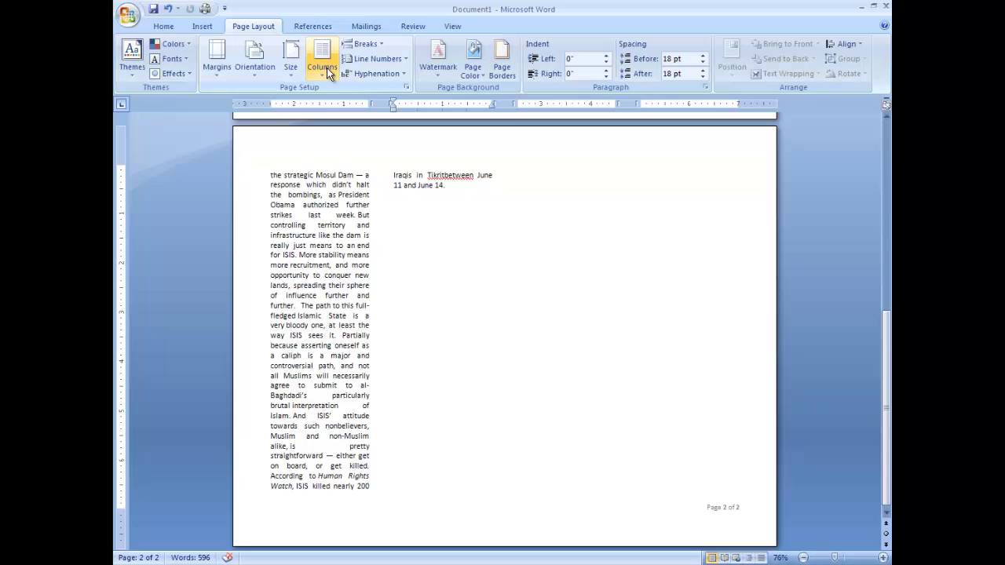
pyautogui.scroll(5, 585, 193)
pyautogui.scroll(5, 585, 193)
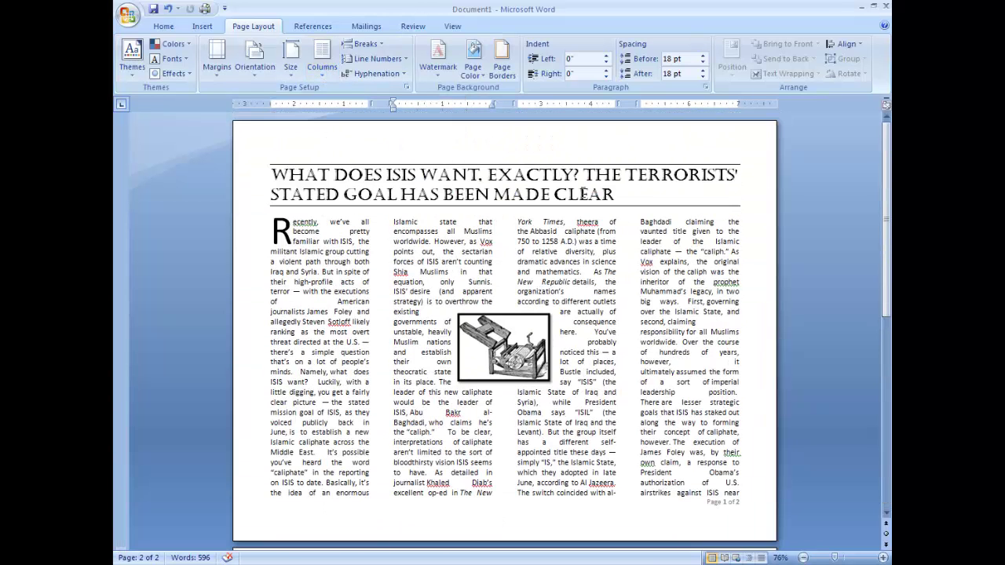
pyautogui.click(316, 222)
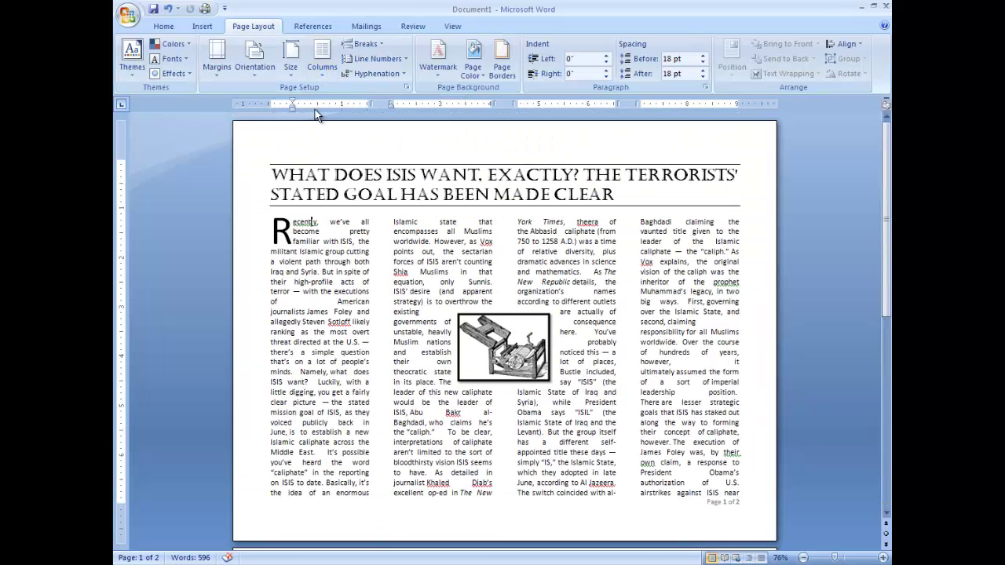
pyautogui.click(322, 66)
pyautogui.click(339, 243)
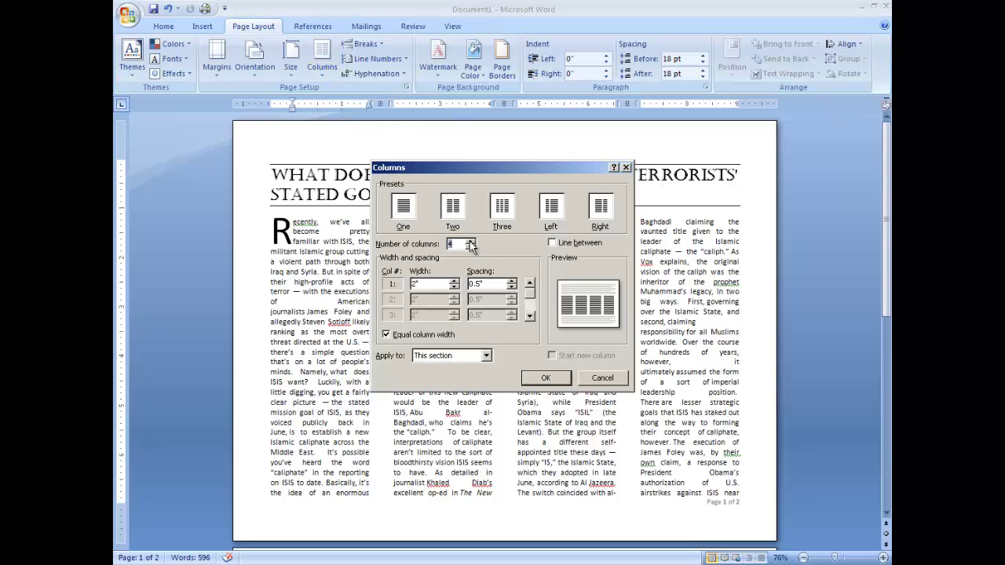
pyautogui.click(512, 287)
pyautogui.click(542, 380)
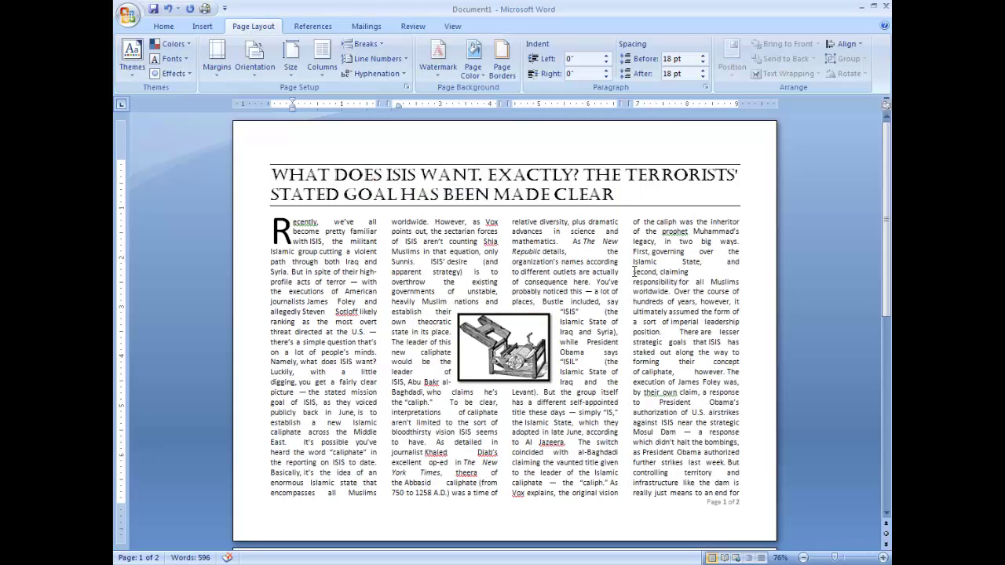
pyautogui.scroll(-9, 688, 296)
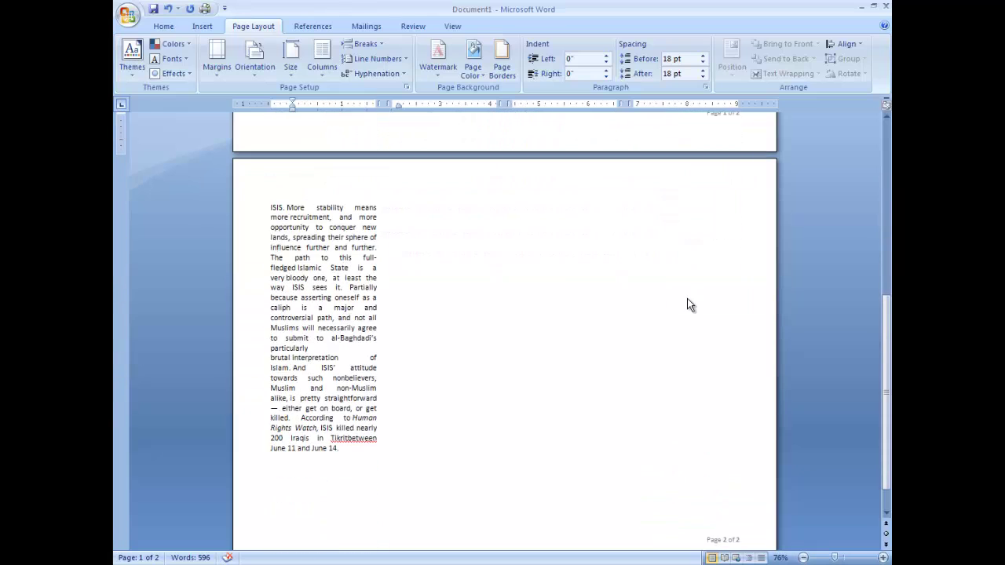
pyautogui.scroll(4, 687, 298)
pyautogui.scroll(4, 687, 299)
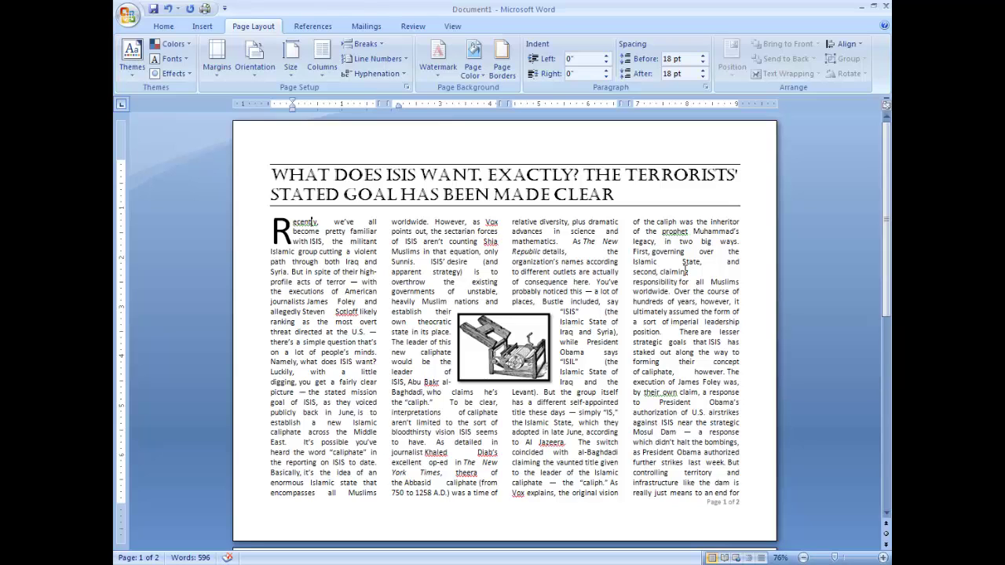
# Step: Add a centred 22 pt 'OPINION' line in the page header
pyautogui.doubleClick(492, 151)
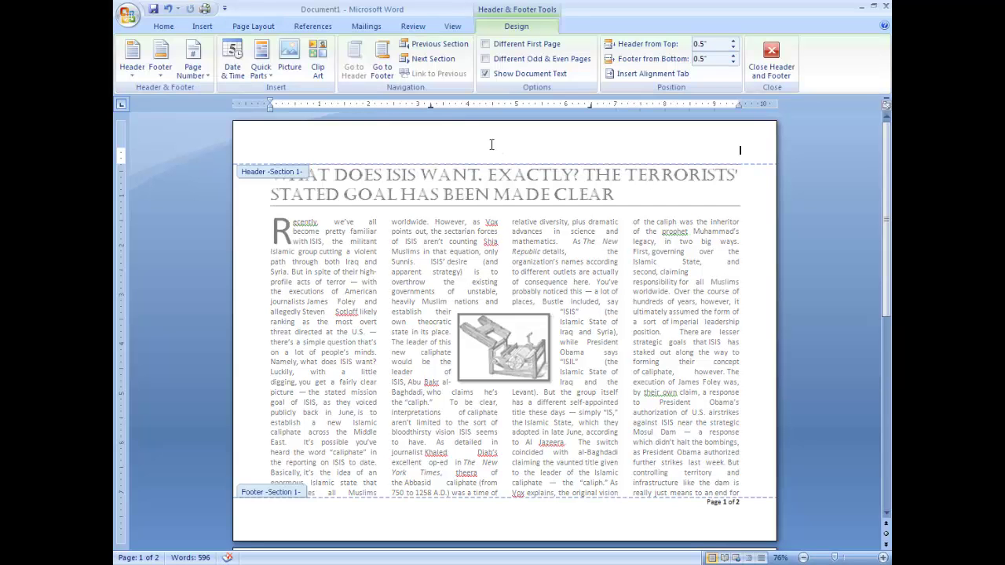
pyautogui.click(163, 26)
pyautogui.click(425, 71)
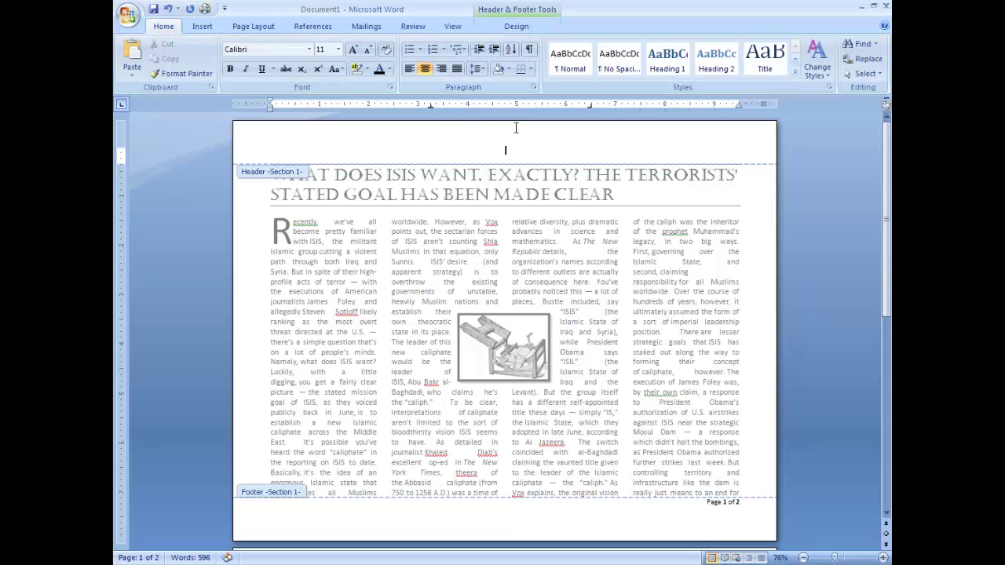
pyautogui.write('INION')
pyautogui.moveTo(489, 152); pyautogui.dragTo(525, 151)
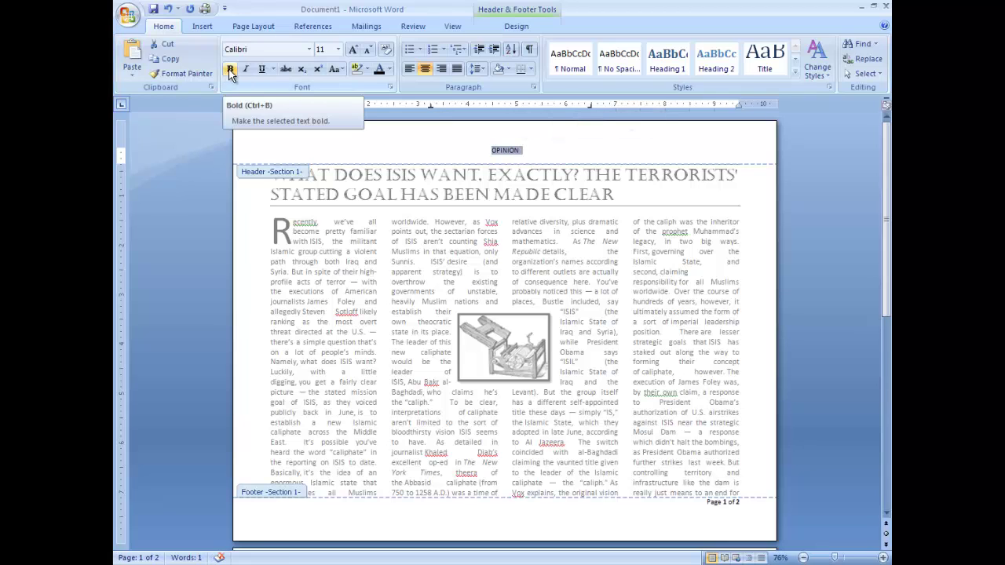
pyautogui.click(339, 49)
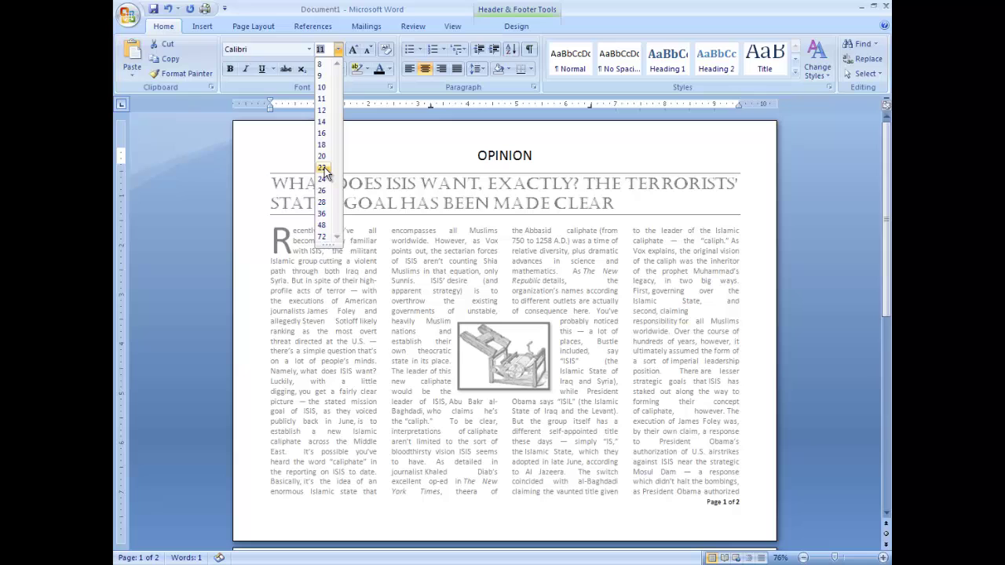
pyautogui.click(322, 168)
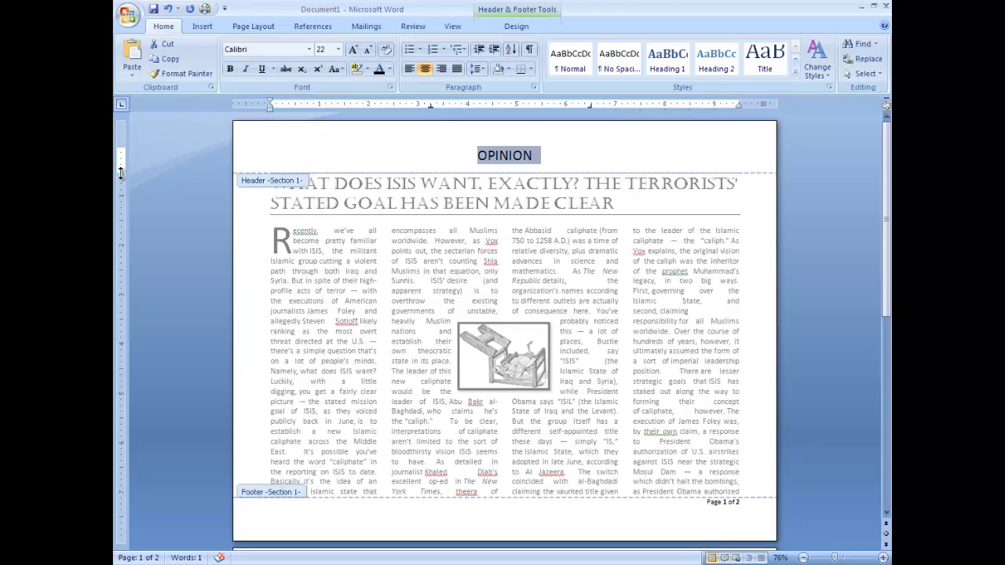
# Step: Raise the header margin on the ruler so the body moves up, then close header editing
pyautogui.moveTo(121, 172); pyautogui.dragTo(121, 133)
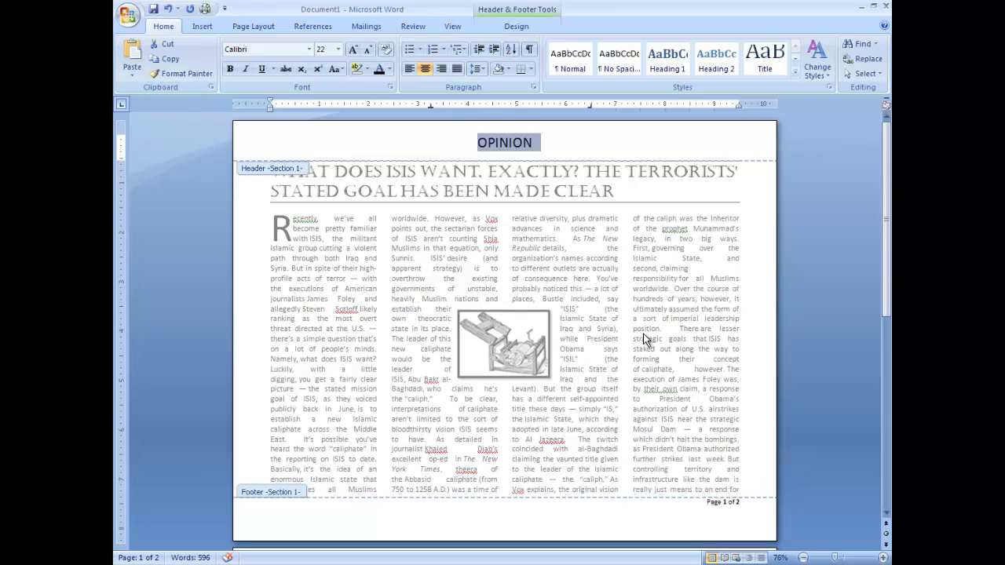
pyautogui.doubleClick(586, 279)
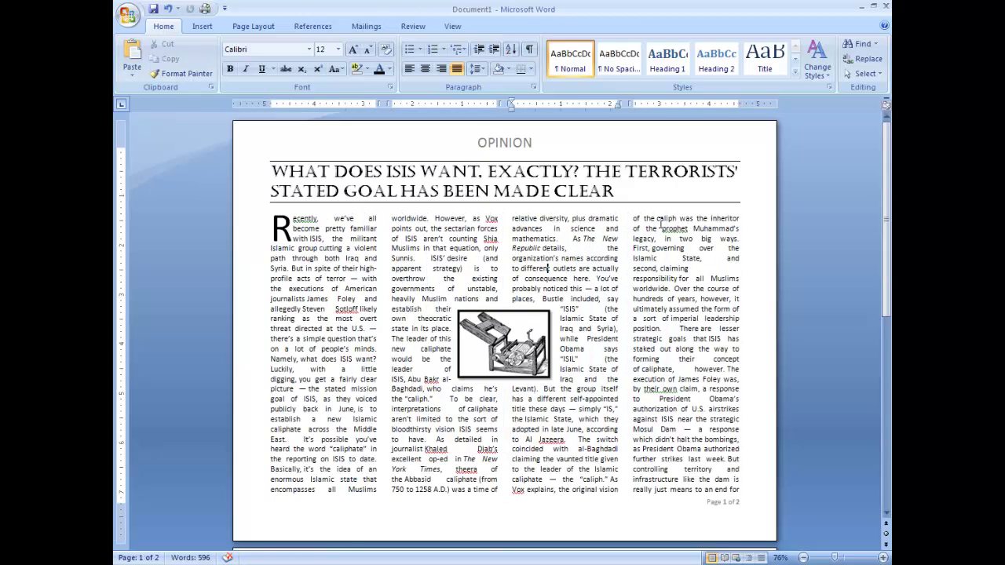
pyautogui.moveTo(885, 220)
pyautogui.mouseDown()
pyautogui.moveTo(884, 270)
pyautogui.moveTo(882, 220)
pyautogui.mouseUp()
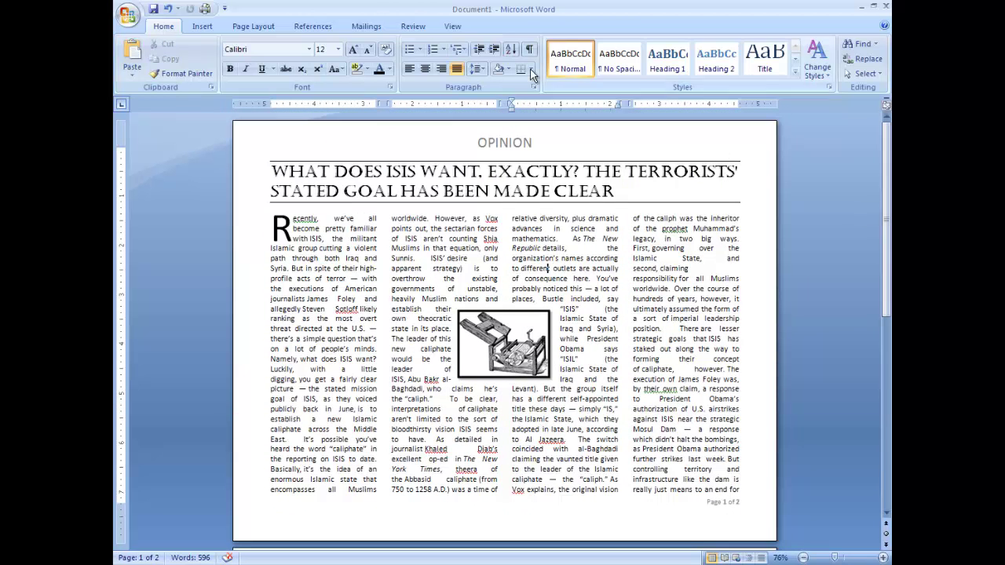